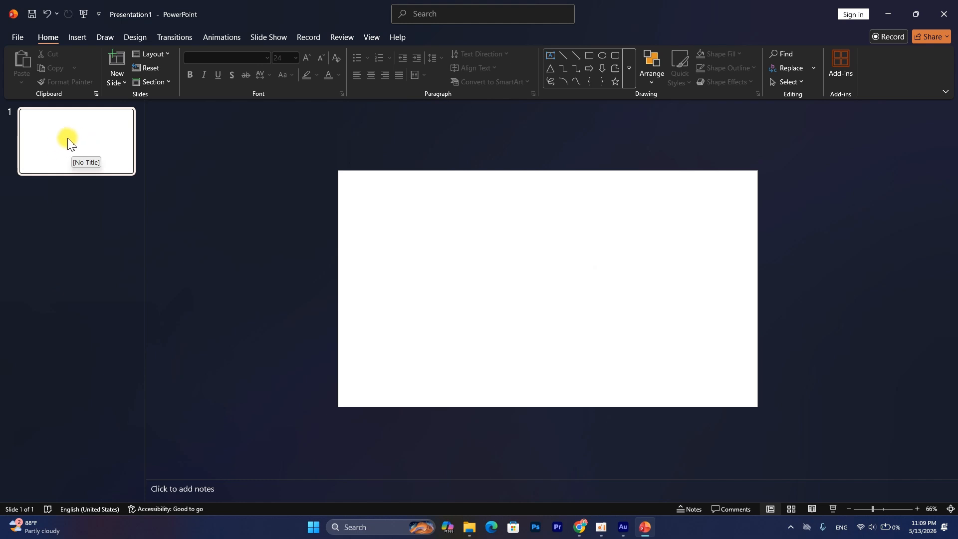
- Try the cartoon house-on-a-hill picture from an online search for "cartoon hil", removing it from the slide
click(68, 143)
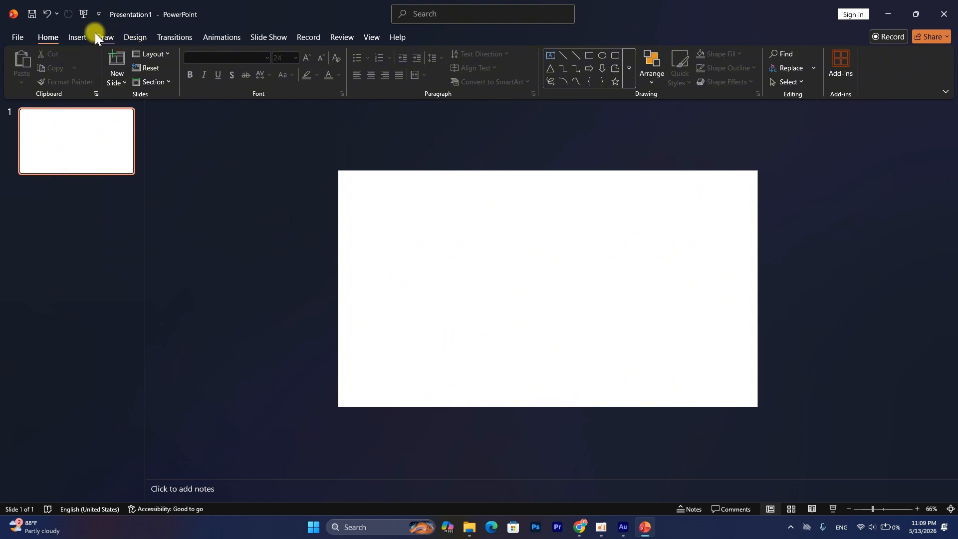
click(78, 37)
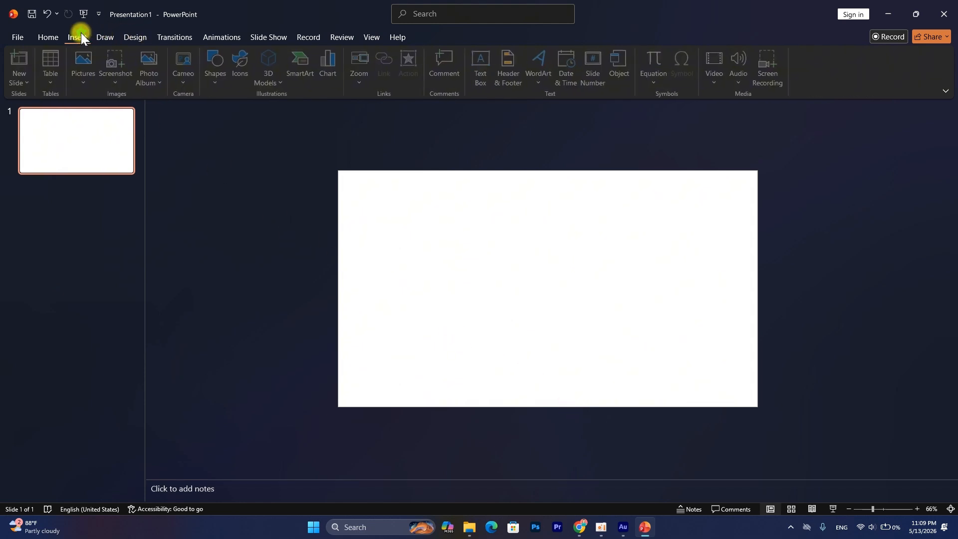
click(85, 77)
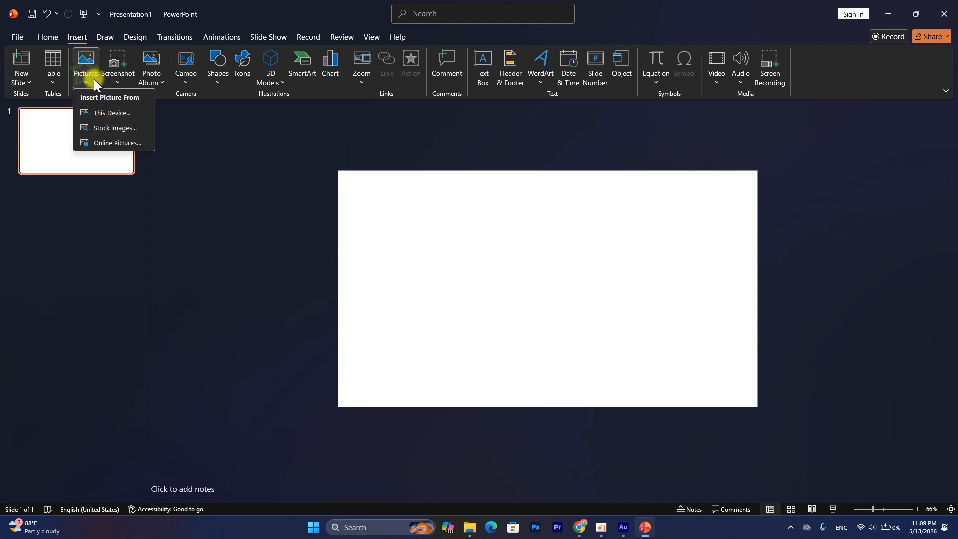
click(112, 144)
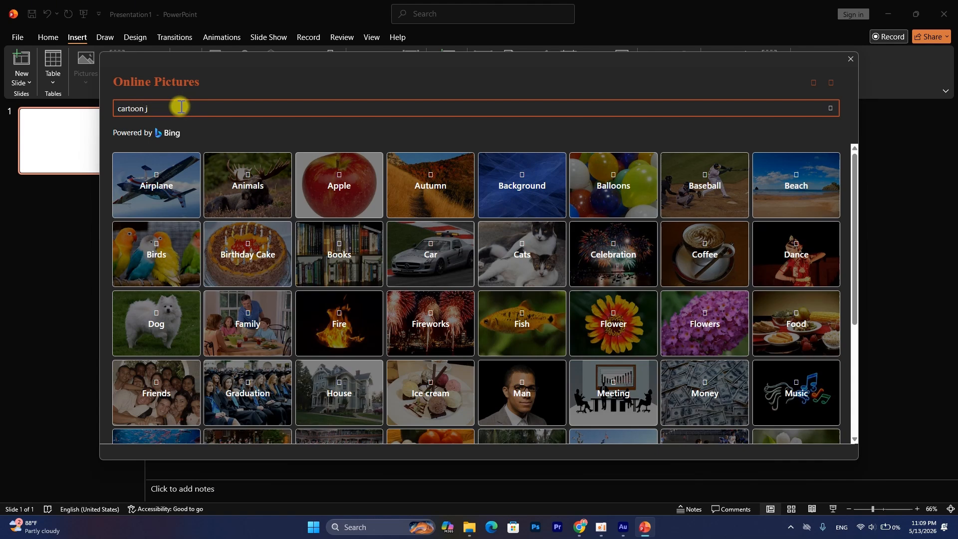
key(Return)
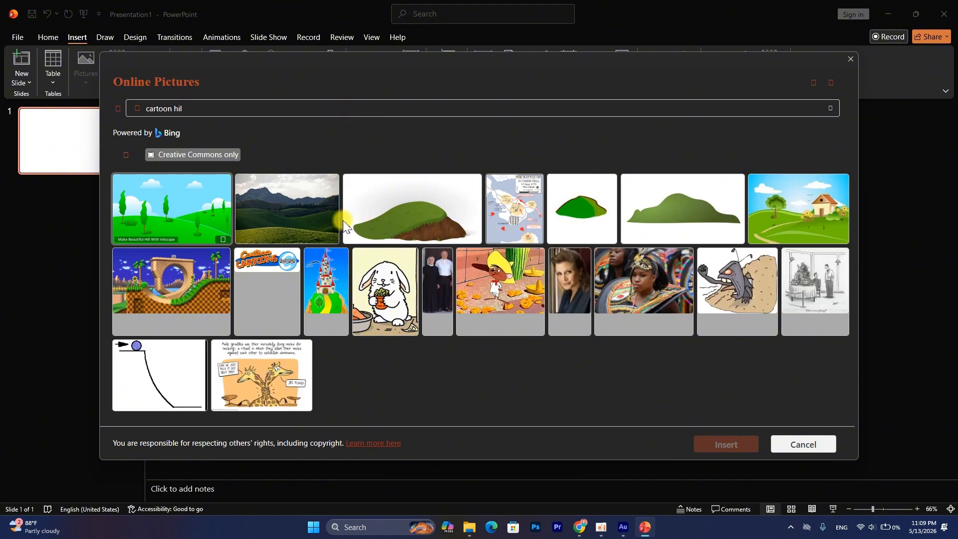
click(802, 213)
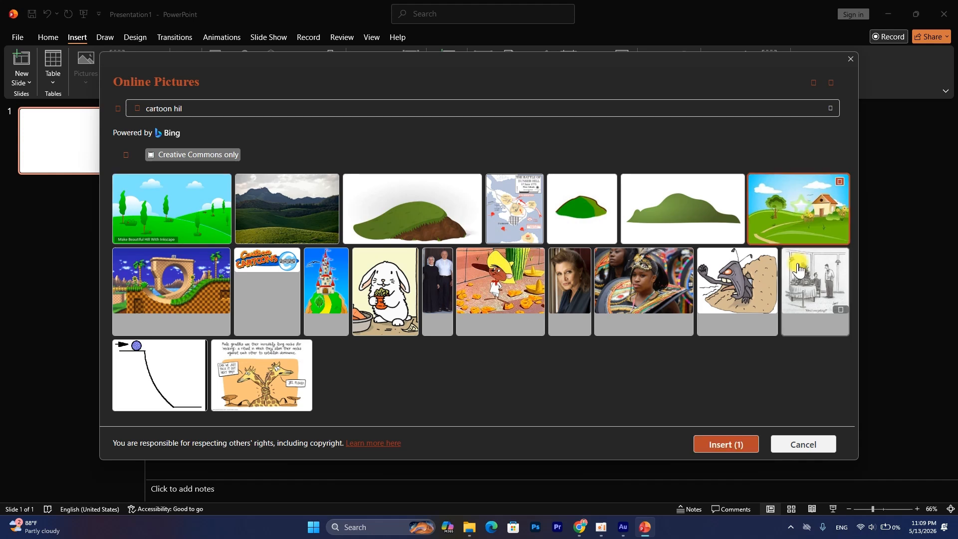
click(727, 444)
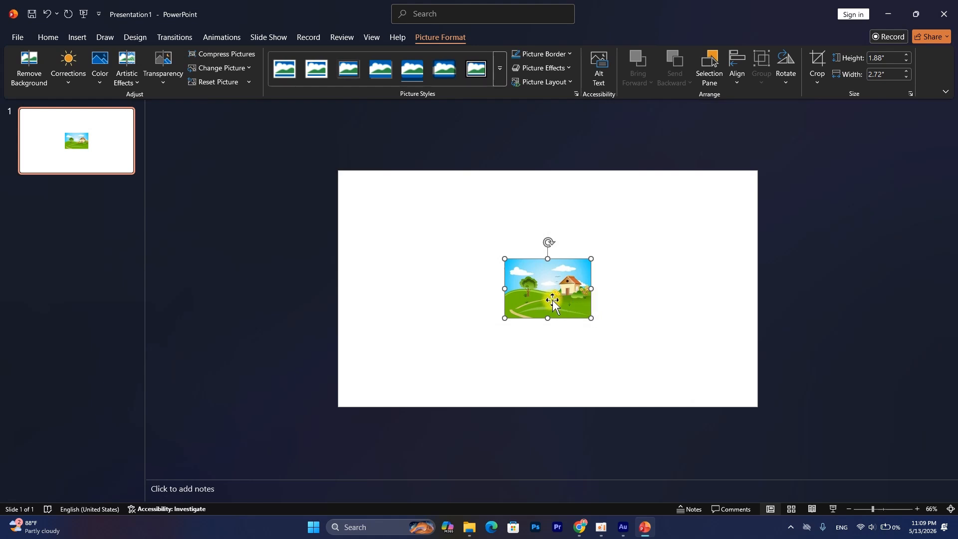
key(Delete)
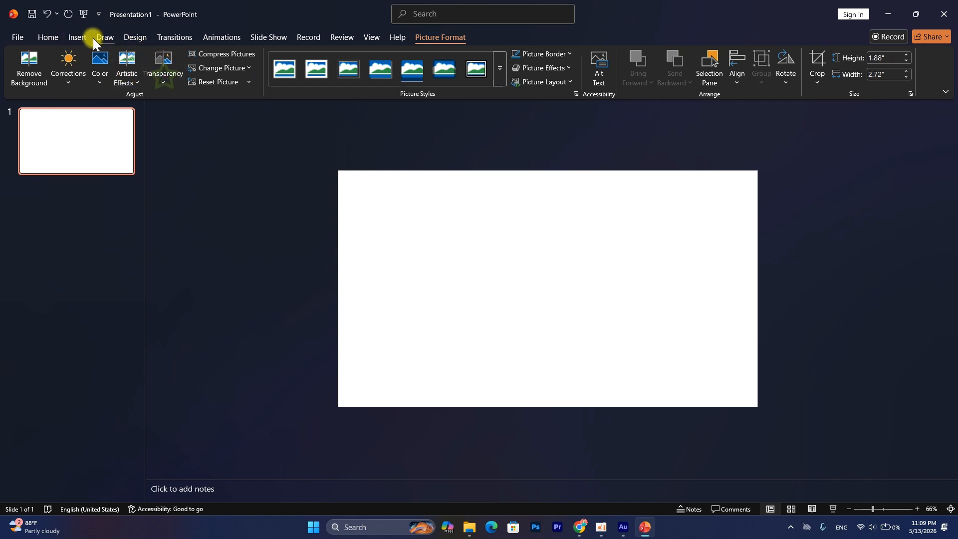
- Search online pictures for "cartoon hil" and insert the one with green hills, an orange sun and white clouds
click(66, 36)
click(92, 69)
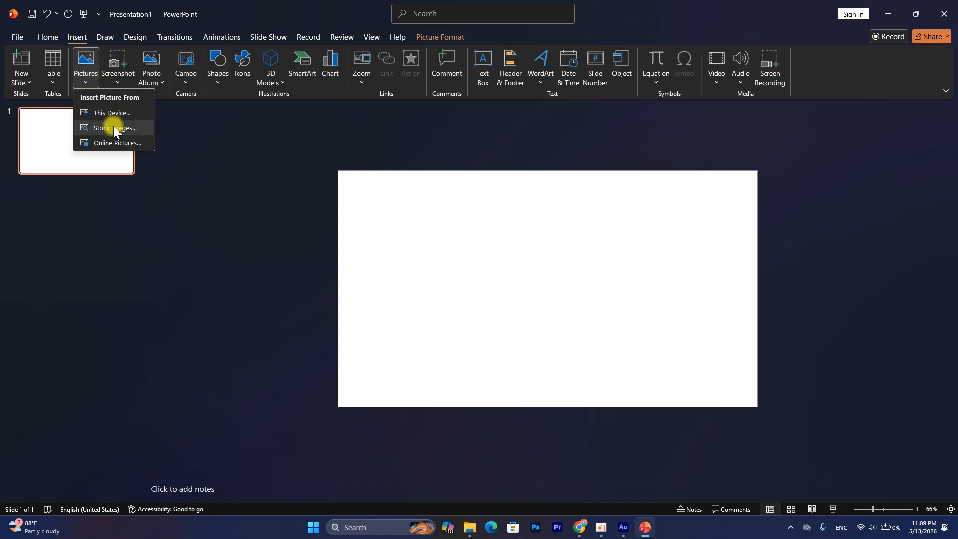
click(114, 143)
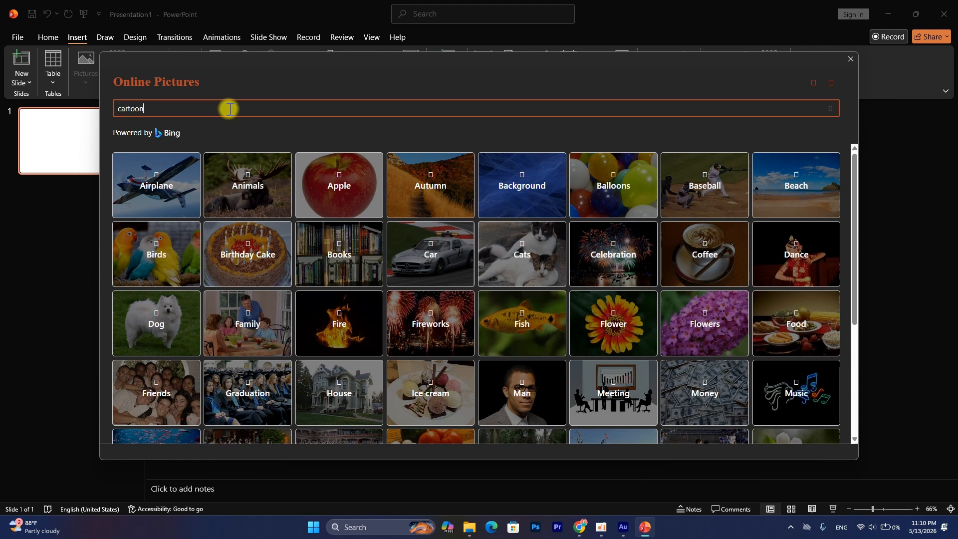
text(cartoon hil)
key(Return)
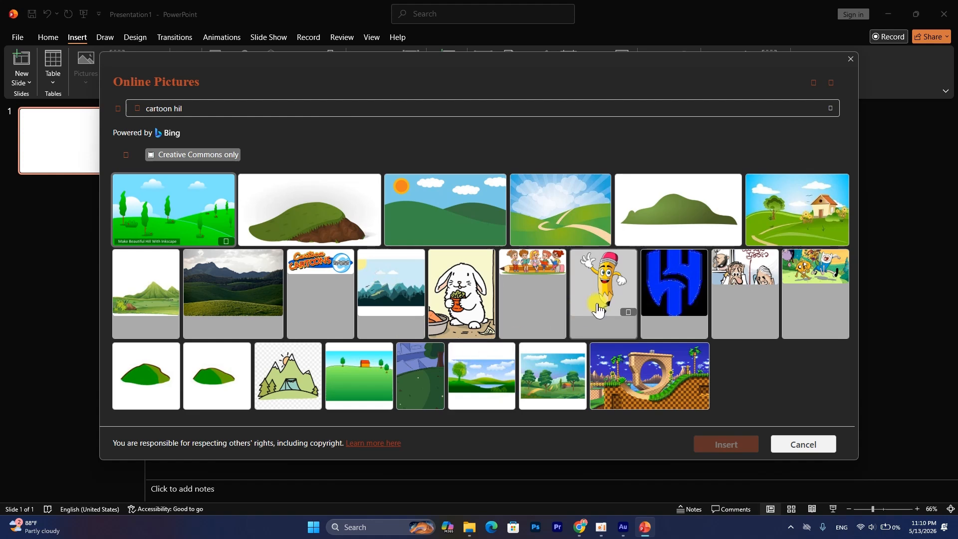
click(484, 217)
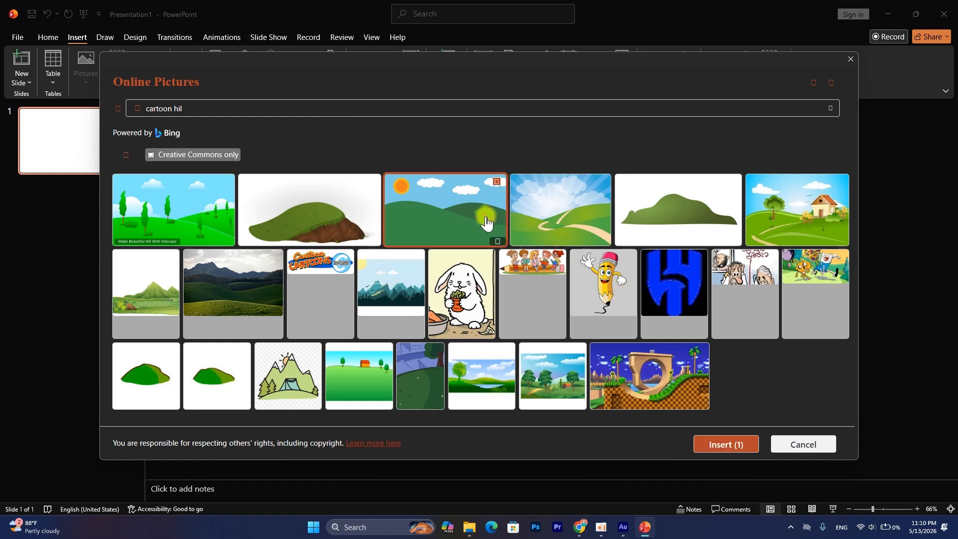
click(732, 441)
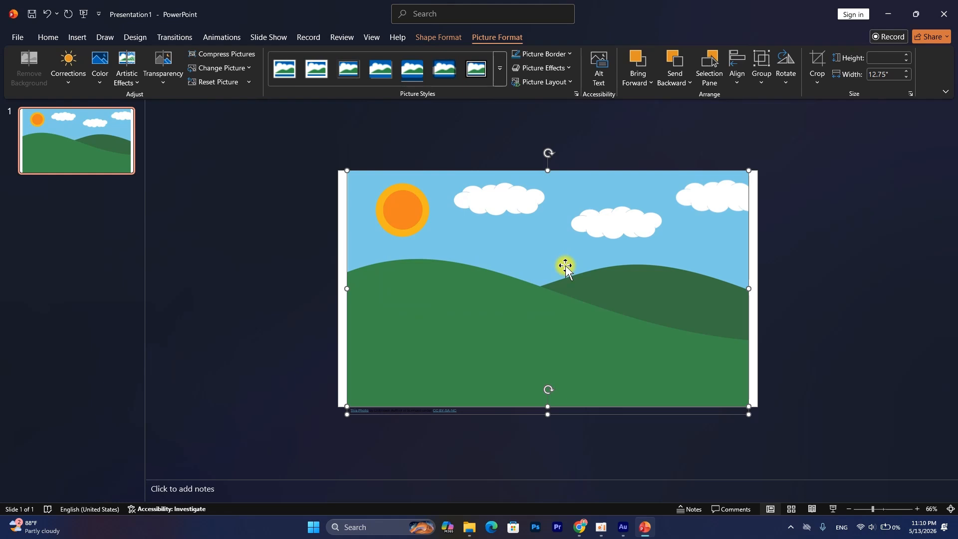
- Align the hills picture with the slide's left edge and enlarge it to cover the full slide
click(818, 80)
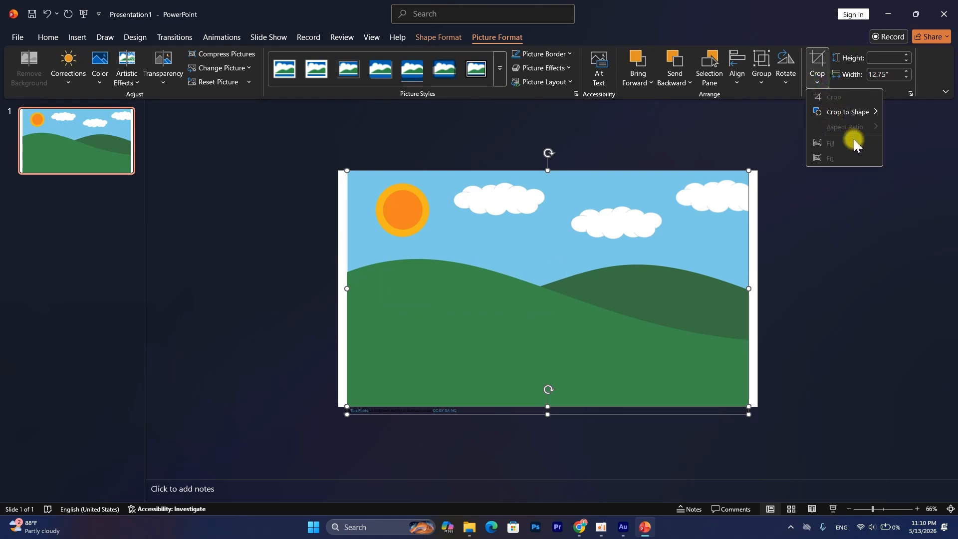
click(860, 229)
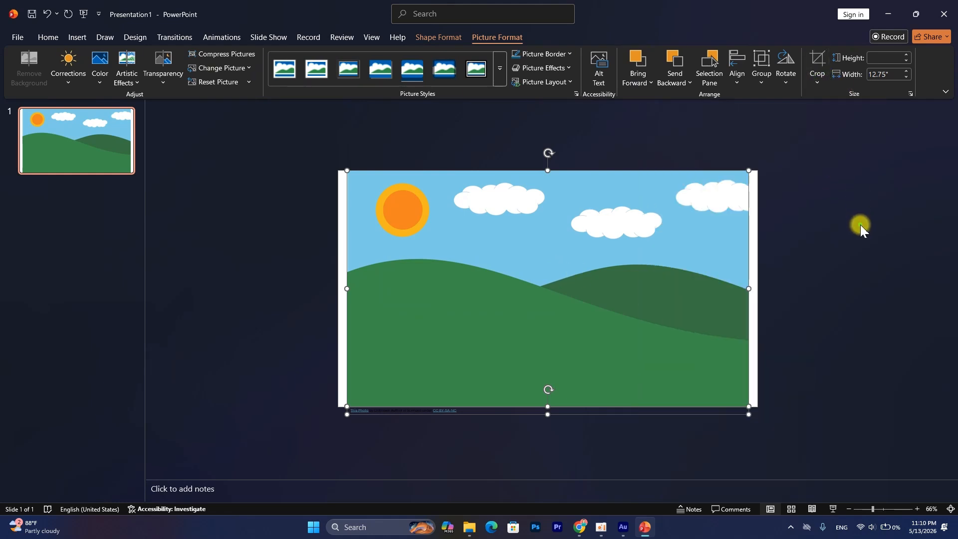
drag(688, 261, 680, 261)
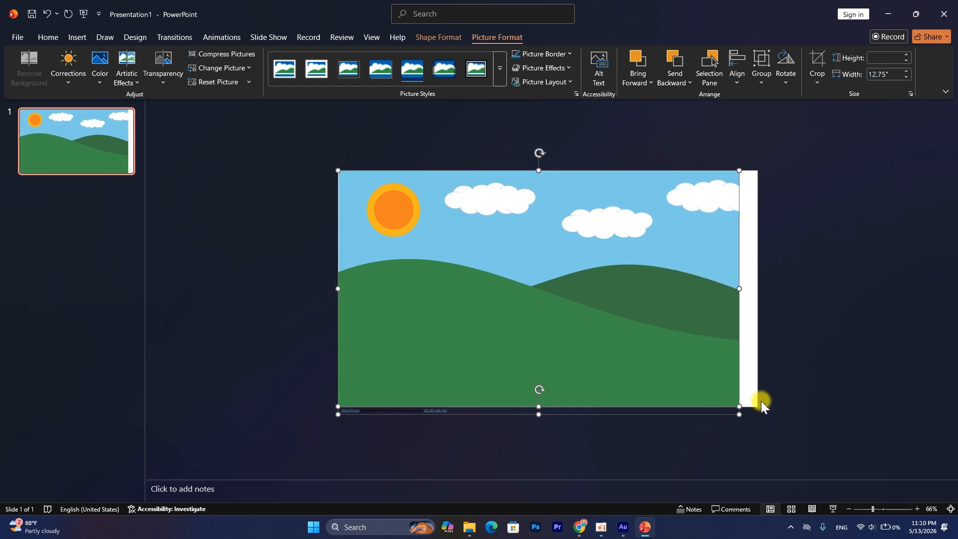
drag(741, 404, 767, 414)
click(834, 283)
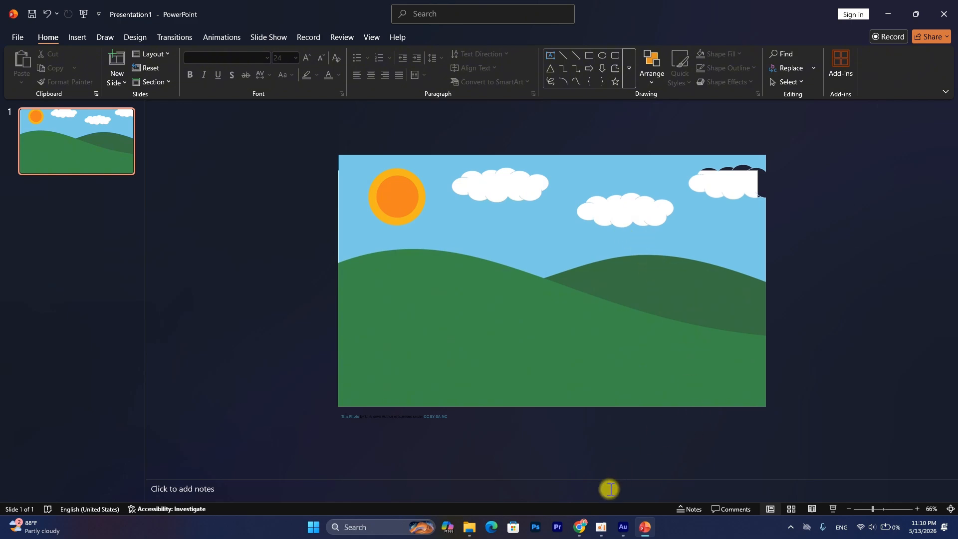
- Try the backpack boy image copied from the Chrome results as the slide's character, removing it again
click(580, 527)
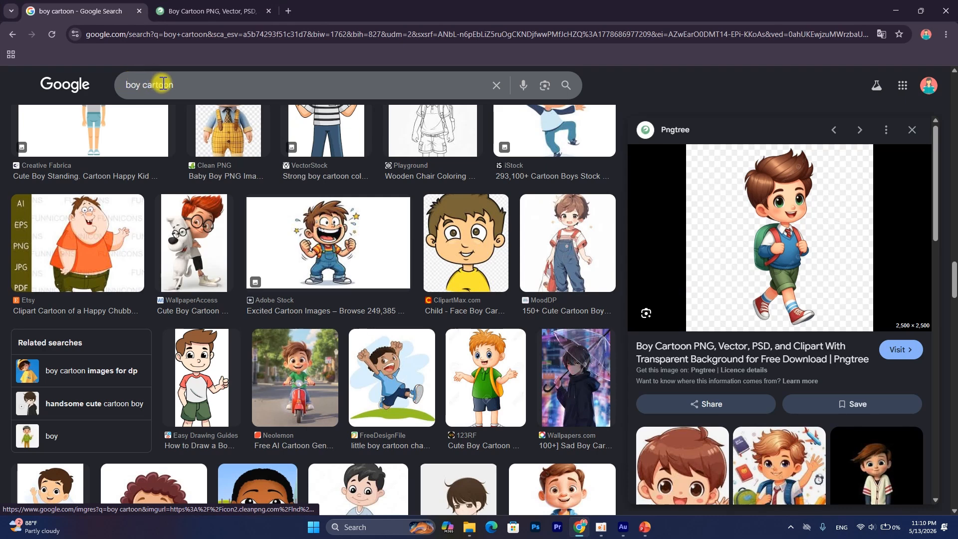
right_click(827, 230)
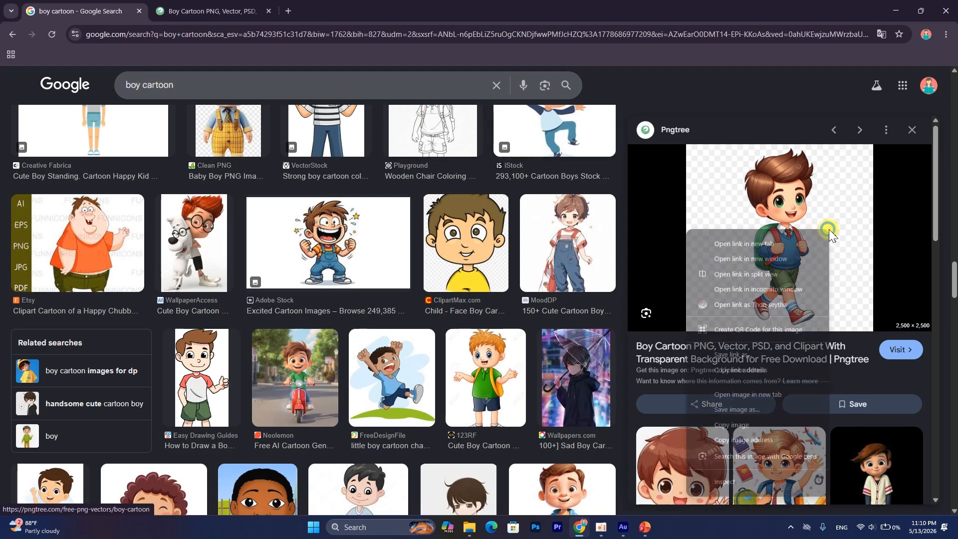
click(738, 425)
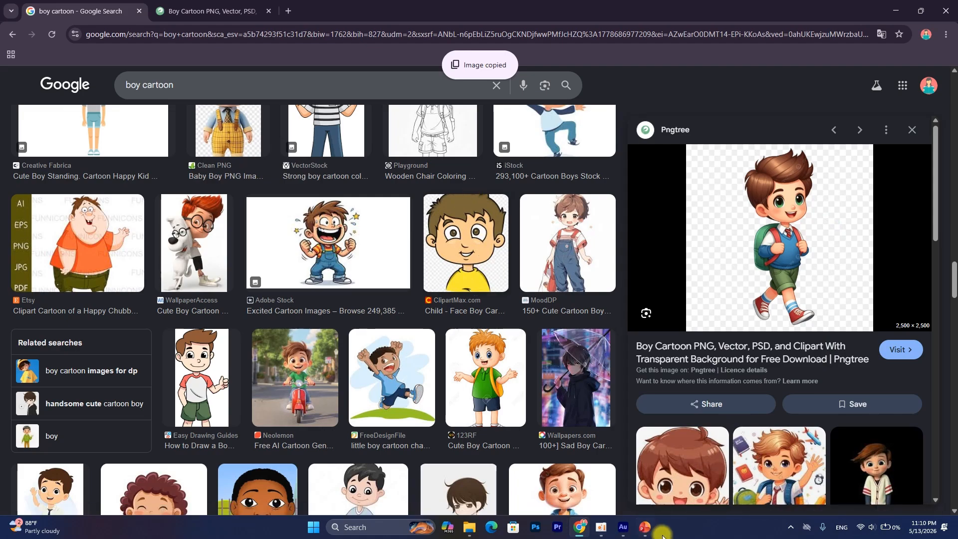
click(644, 527)
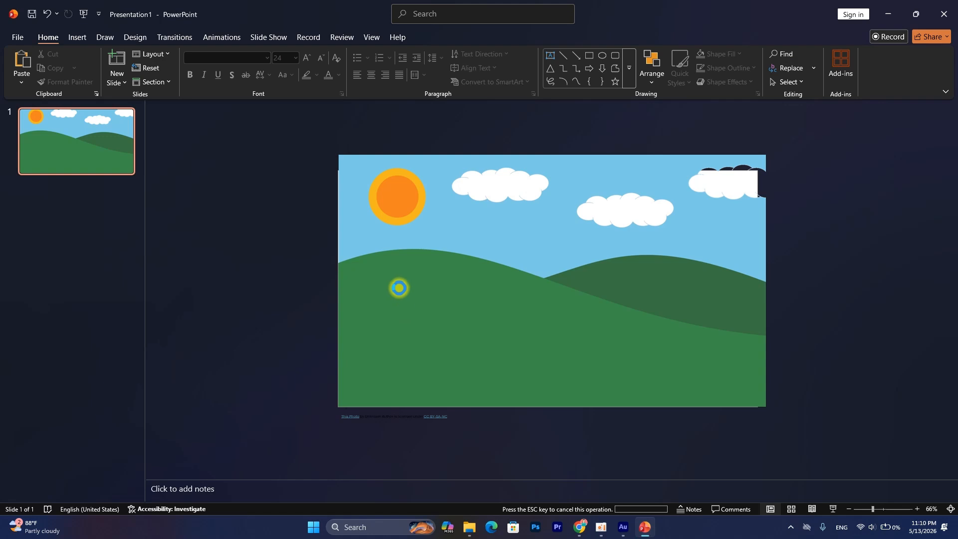
key(ctrl+v)
drag(549, 286, 470, 305)
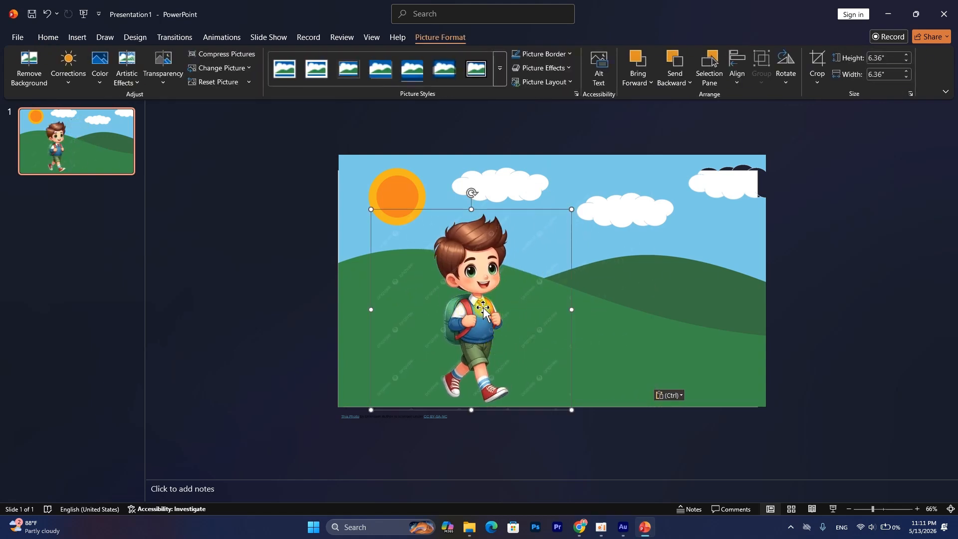
key(Delete)
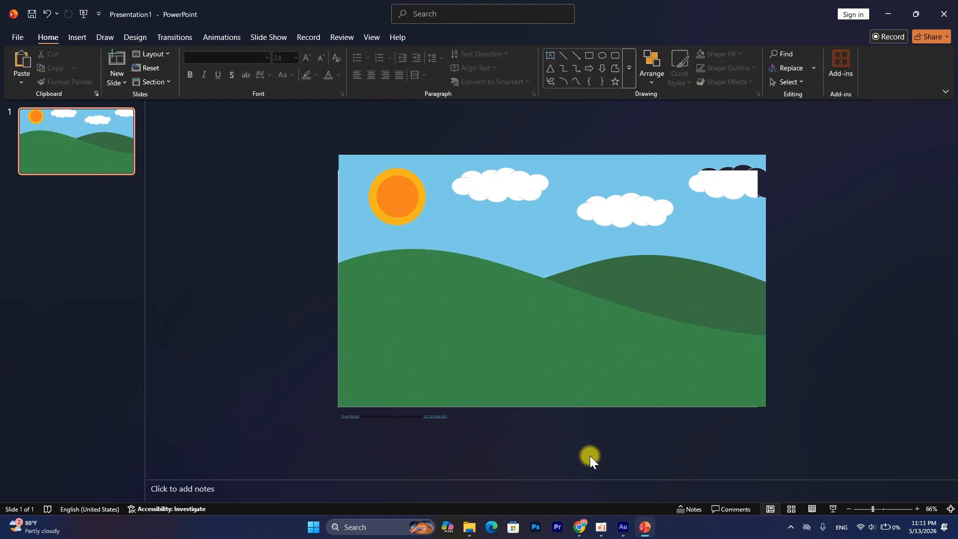
- Switch to Chrome and browse the boy cartoon images for another character, previewing the waving boy in the yellow shirt
click(583, 531)
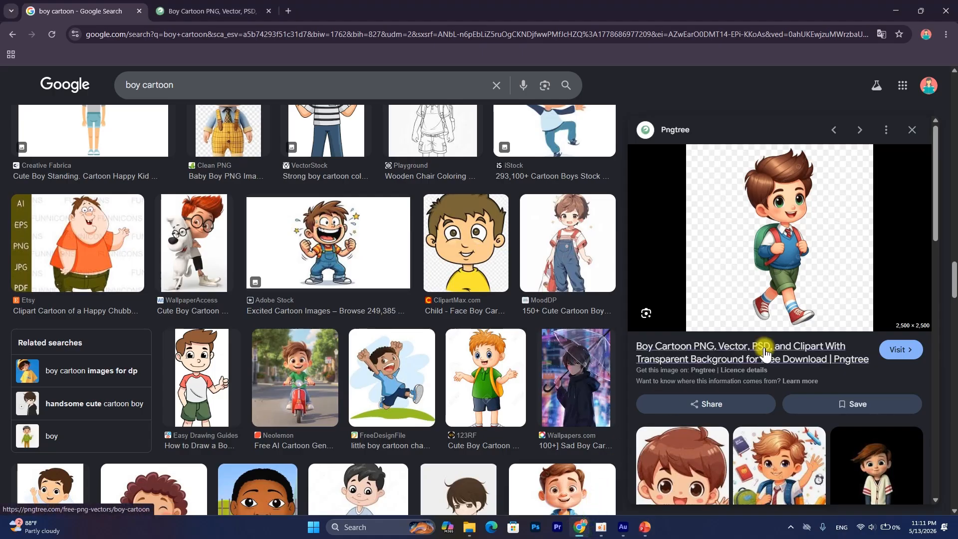
scroll(765, 350, down, 3)
scroll(489, 355, up, 3)
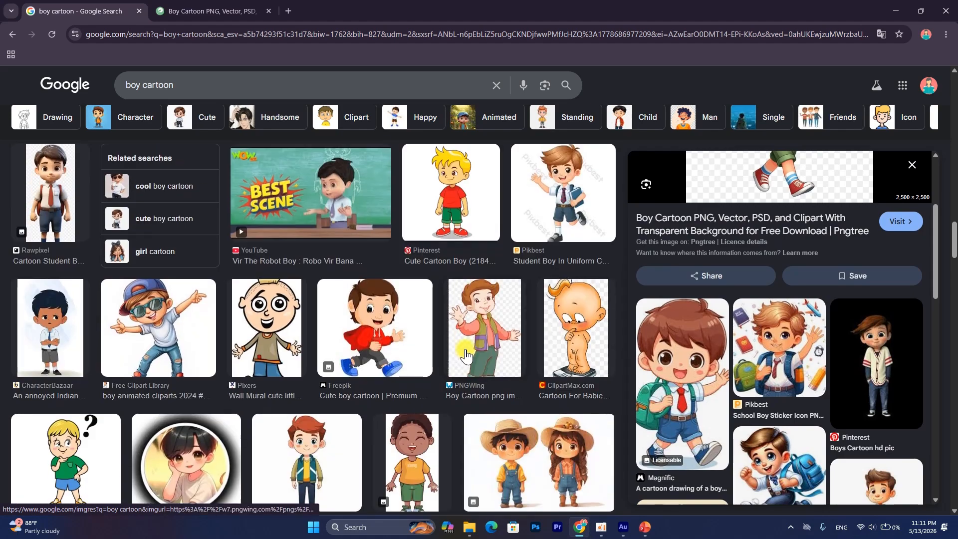
scroll(464, 369, up, 5)
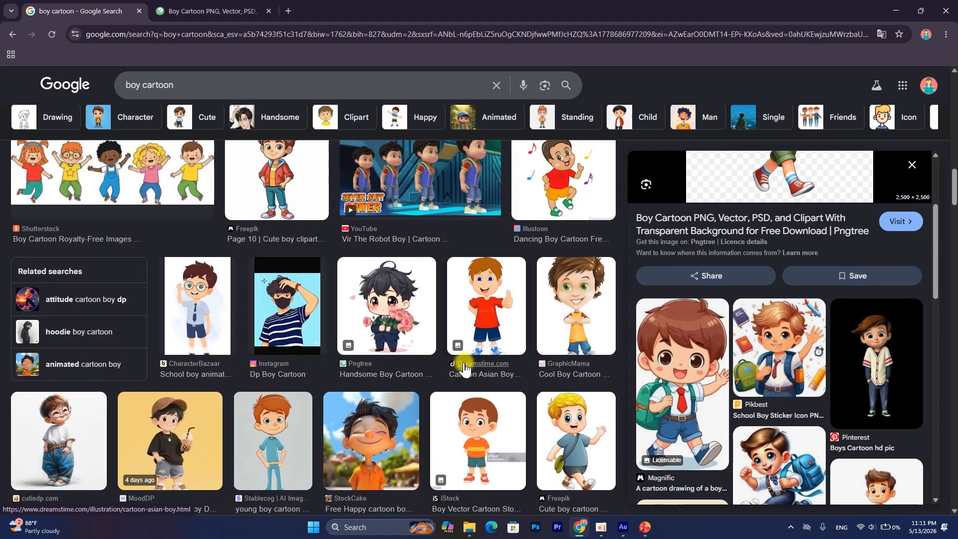
scroll(467, 368, down, 5)
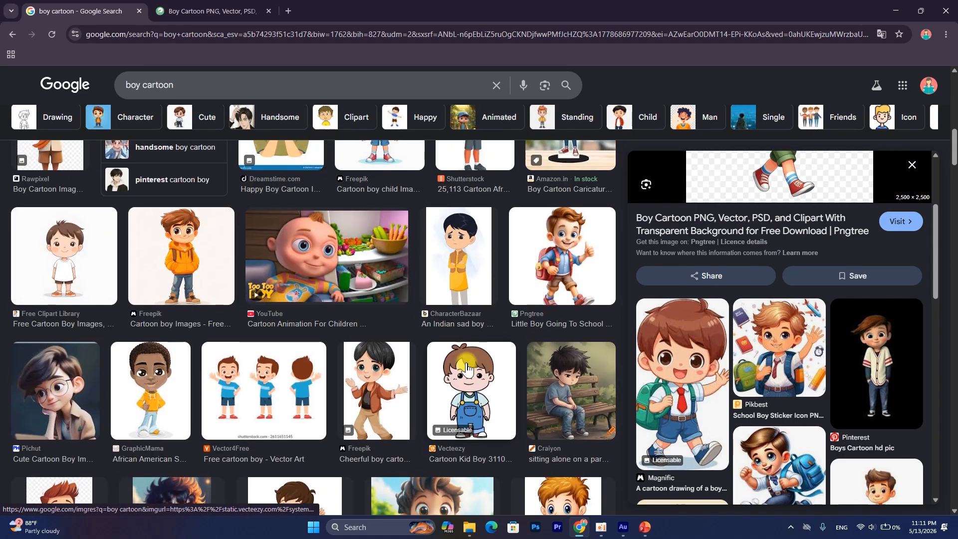
scroll(467, 367, down, 5)
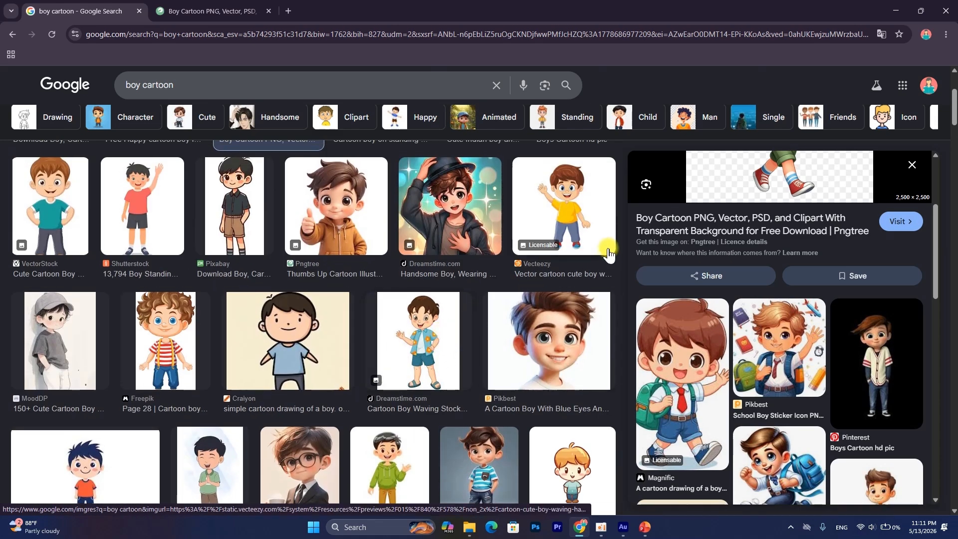
click(589, 234)
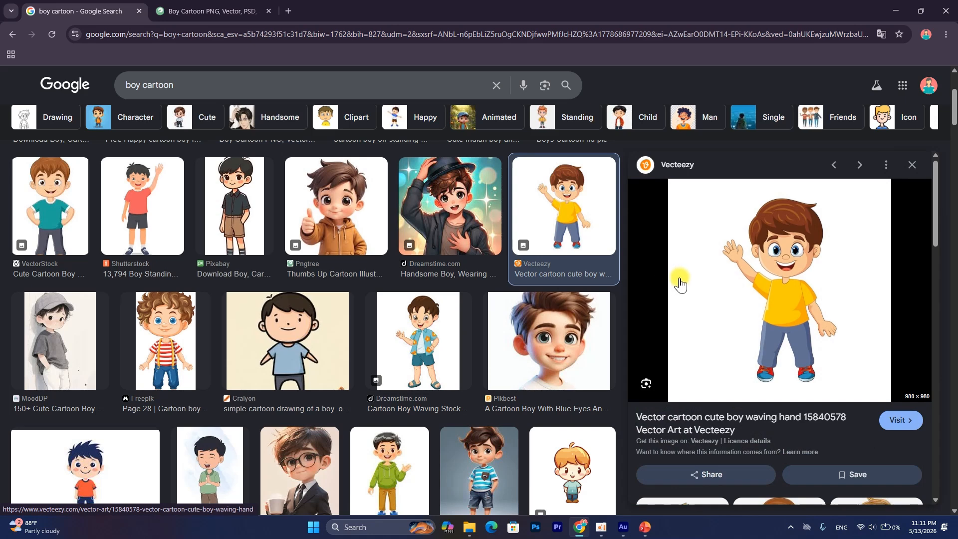
- Search Google Images for "boy cartoon png" and copy the Pikbest image of the student boy in uniform
click(207, 79)
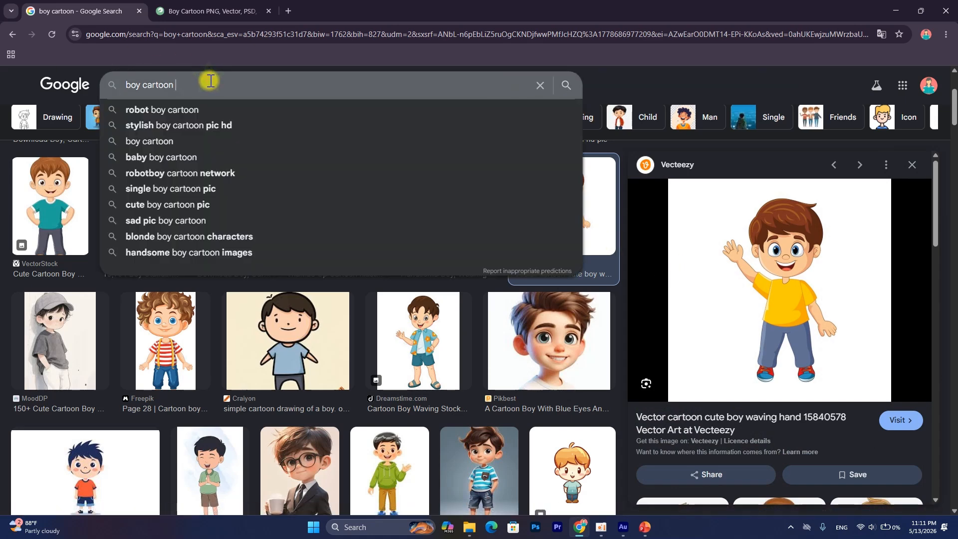
click(201, 187)
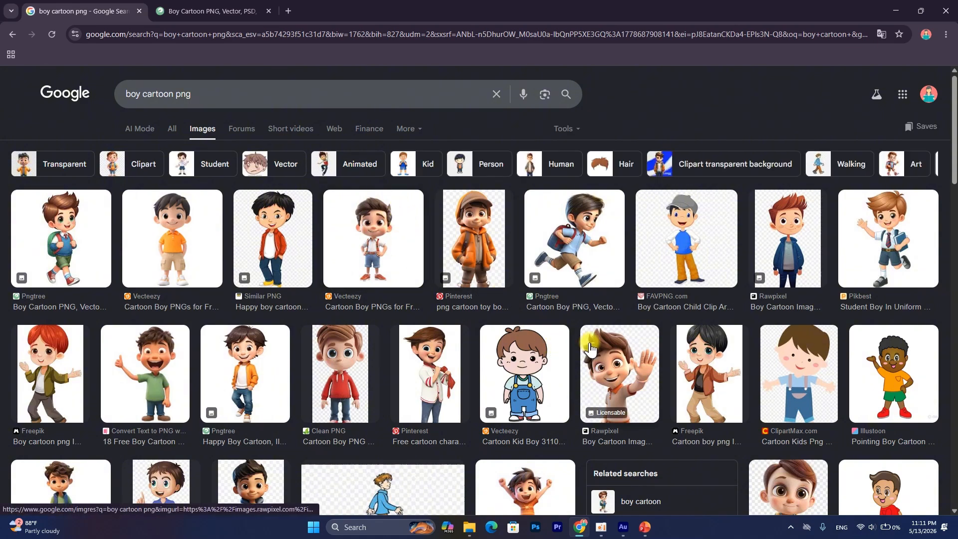
click(853, 261)
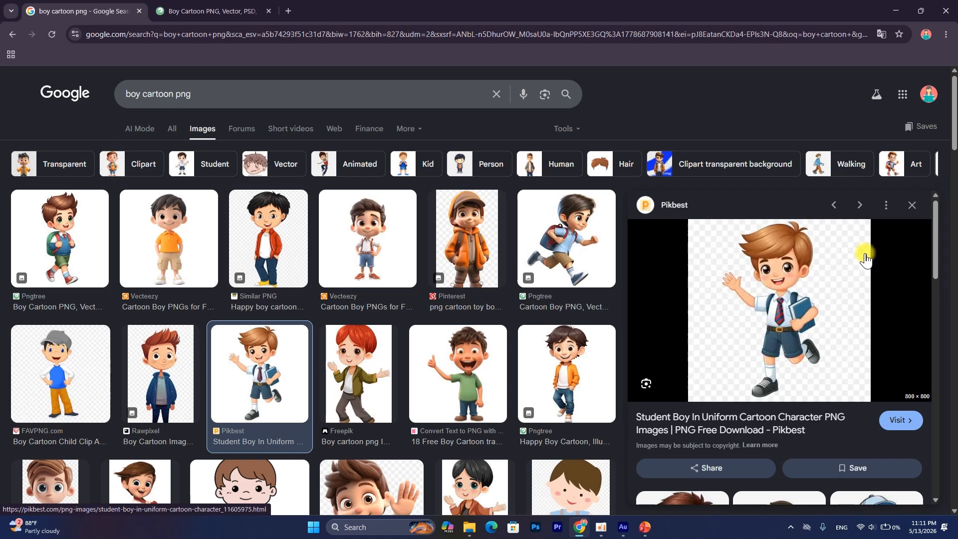
right_click(812, 293)
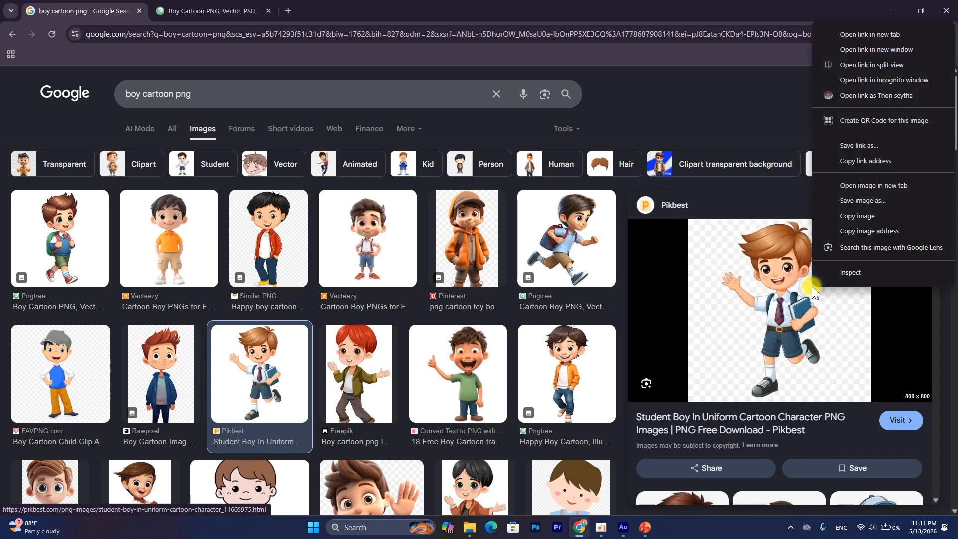
click(864, 216)
- Switch to PowerPoint, paste the student boy onto the slide and place him on the lower right of the hills
click(644, 527)
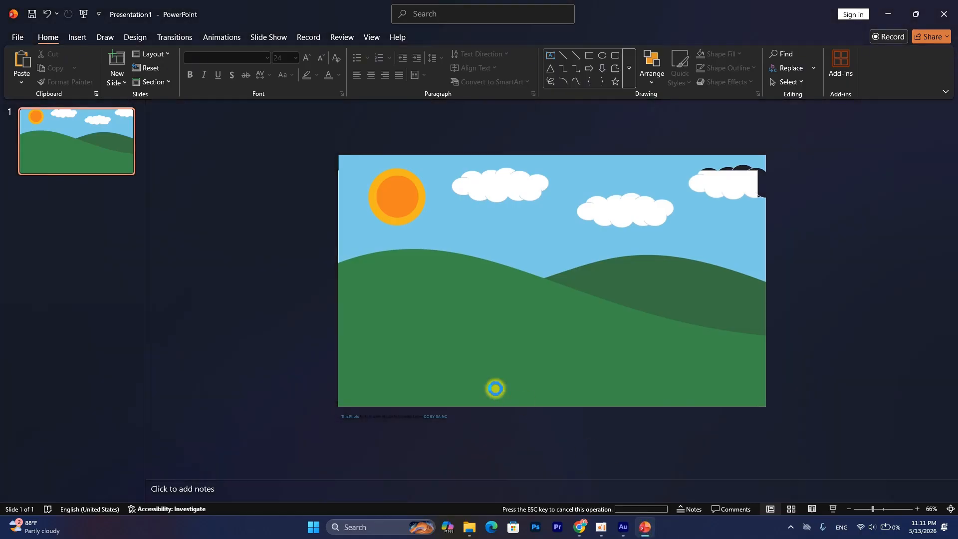
key(ctrl+v)
drag(561, 283, 682, 292)
drag(715, 339, 633, 334)
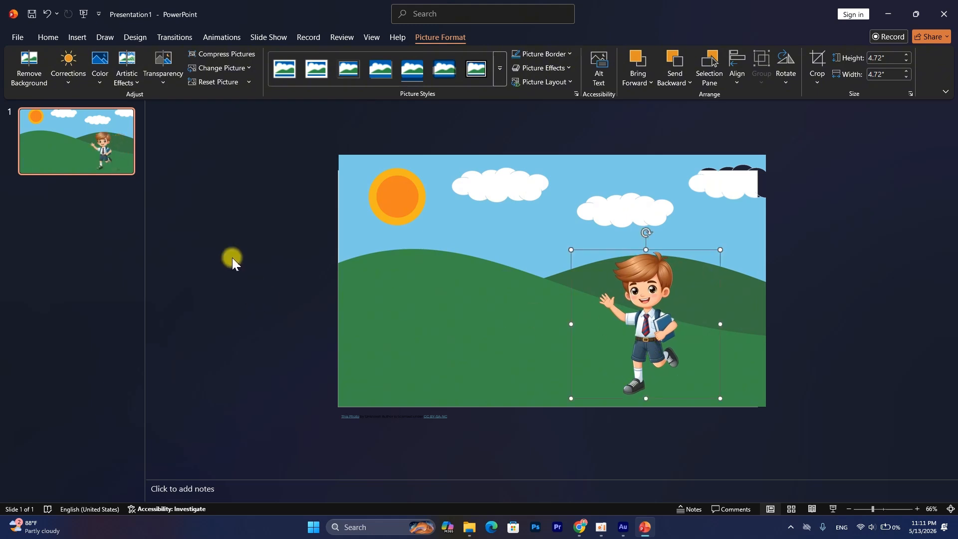
- Add a text box on the left hill and set its font to Khmer OS Muol Light
click(43, 40)
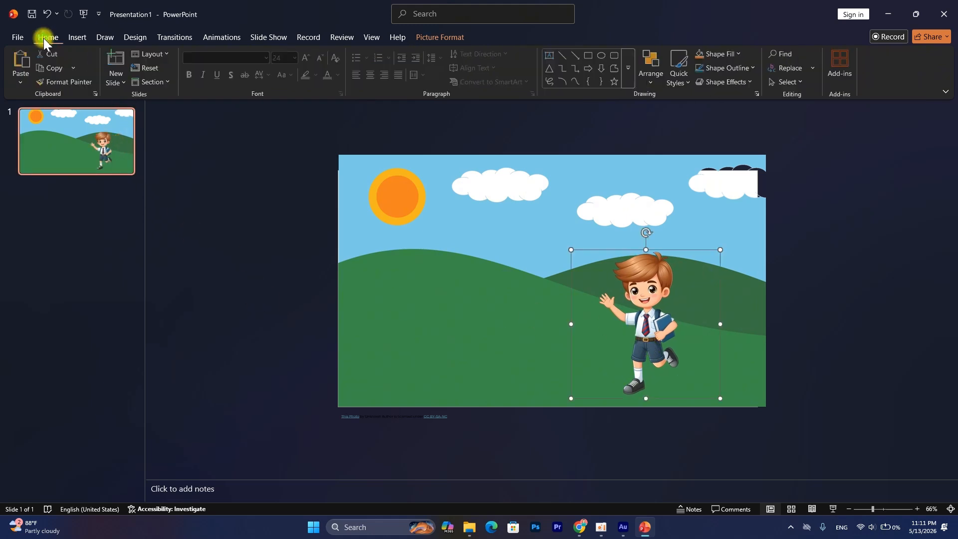
click(549, 55)
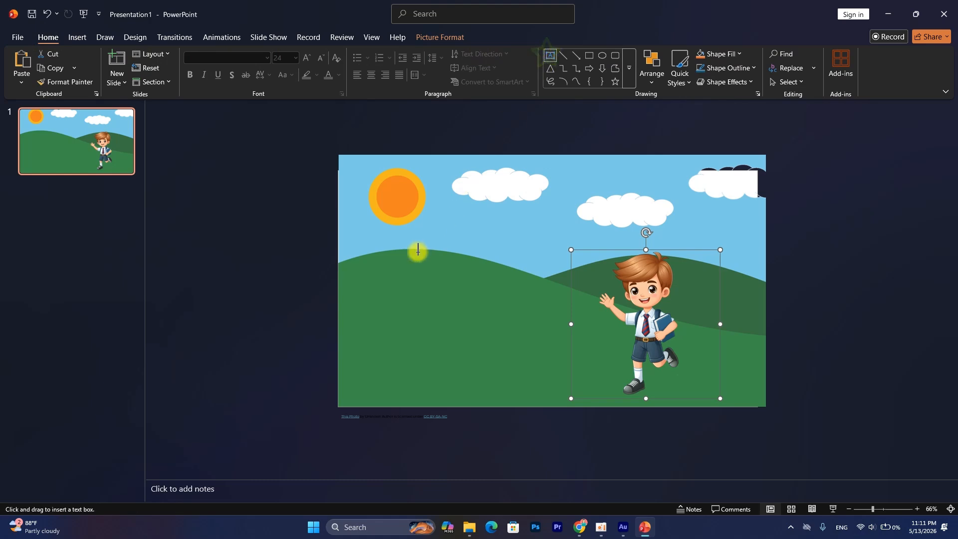
drag(384, 287, 464, 302)
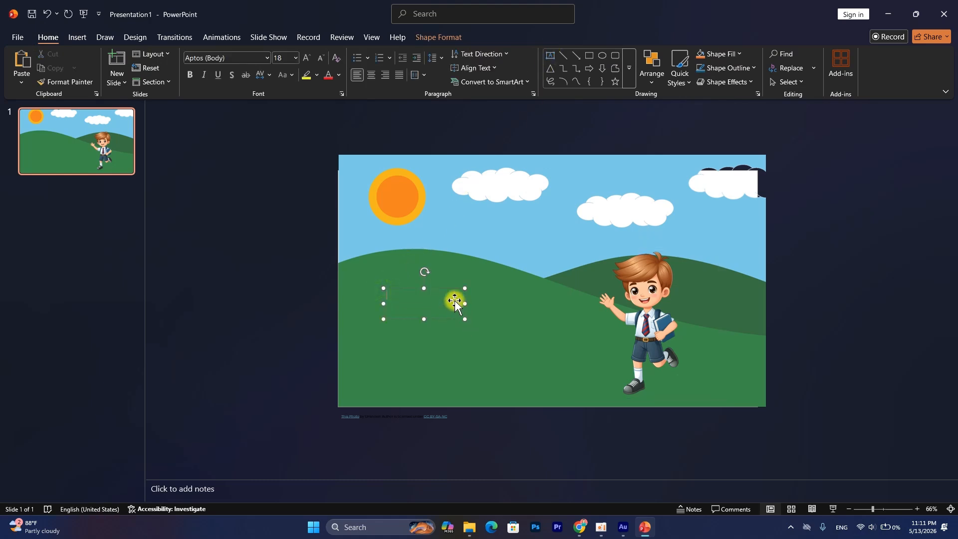
click(269, 55)
scroll(244, 150, down, 15)
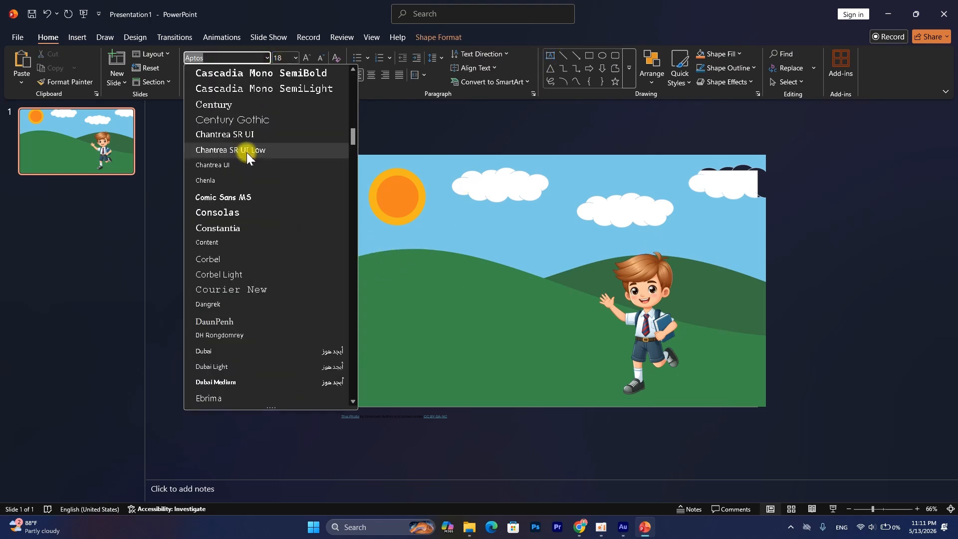
scroll(249, 154, down, 10)
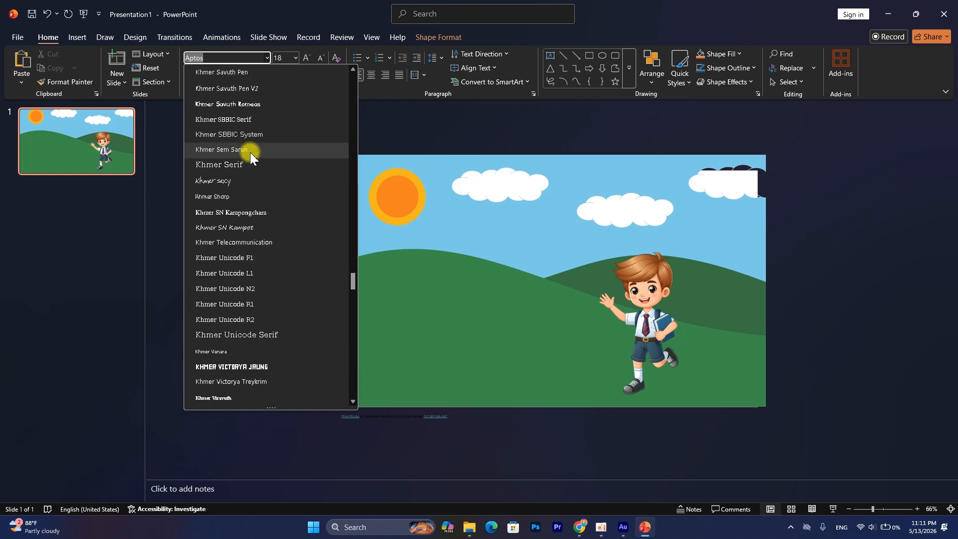
scroll(250, 151, up, 3)
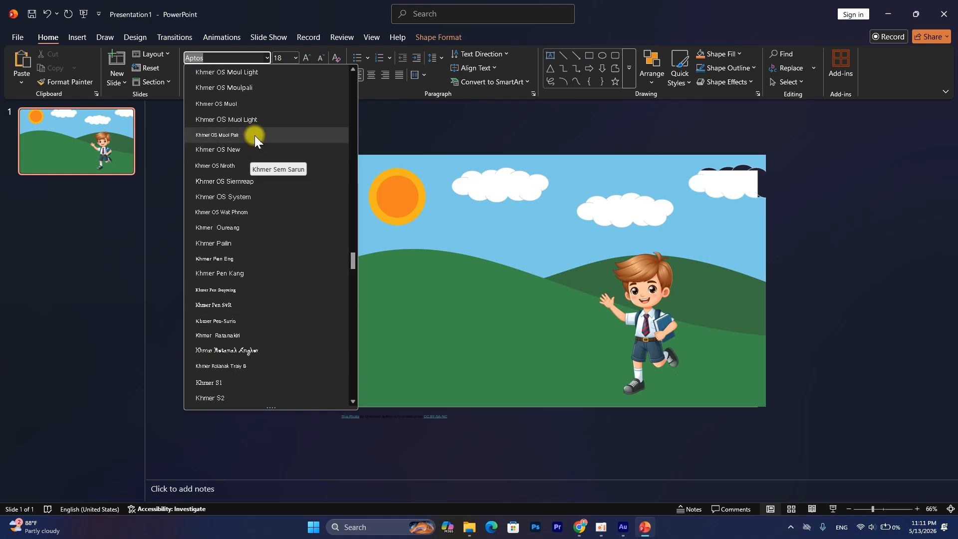
click(250, 119)
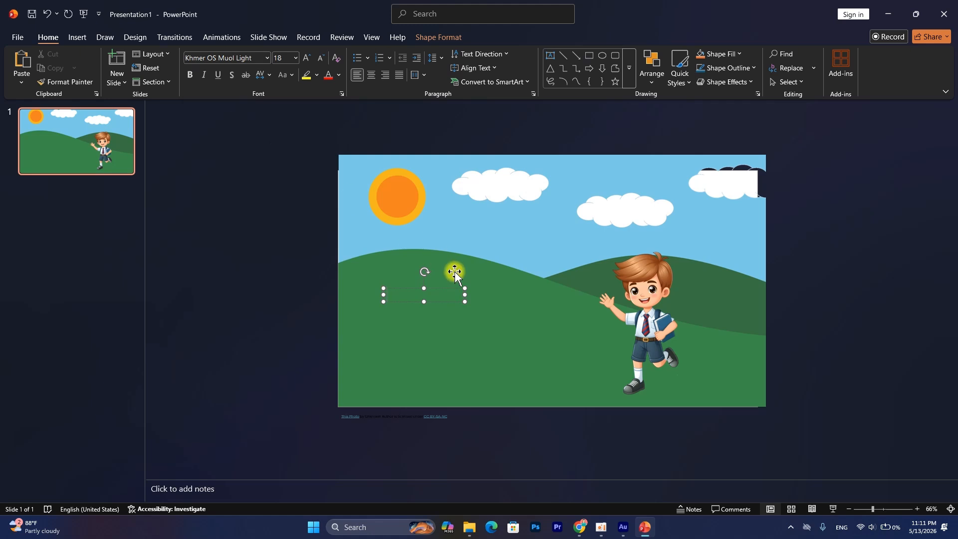
- Switch the input language to Khmer and enter the title "ព្យញ្ជនៈ" in the text box
key(super+space)
key(super+space)
text(ក)
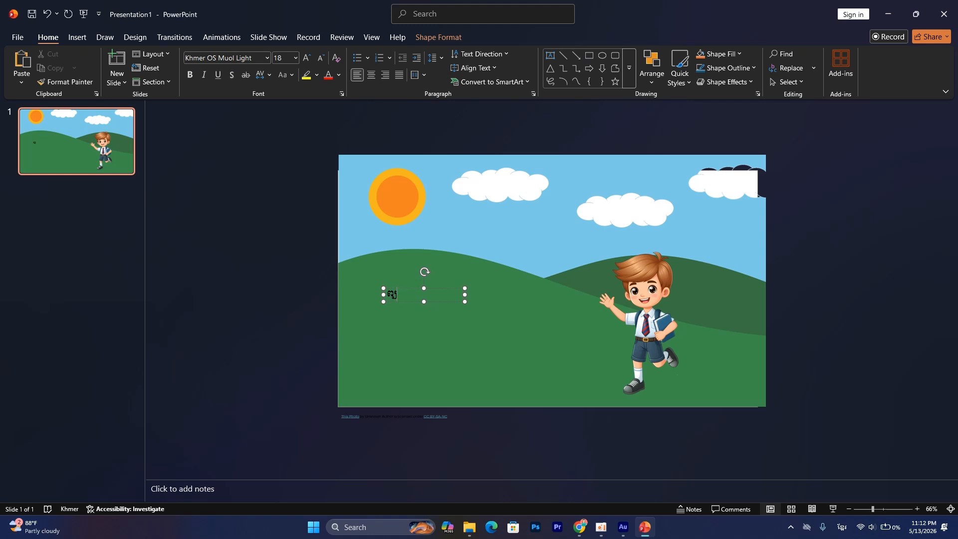
text(សេមៈ)
click(439, 300)
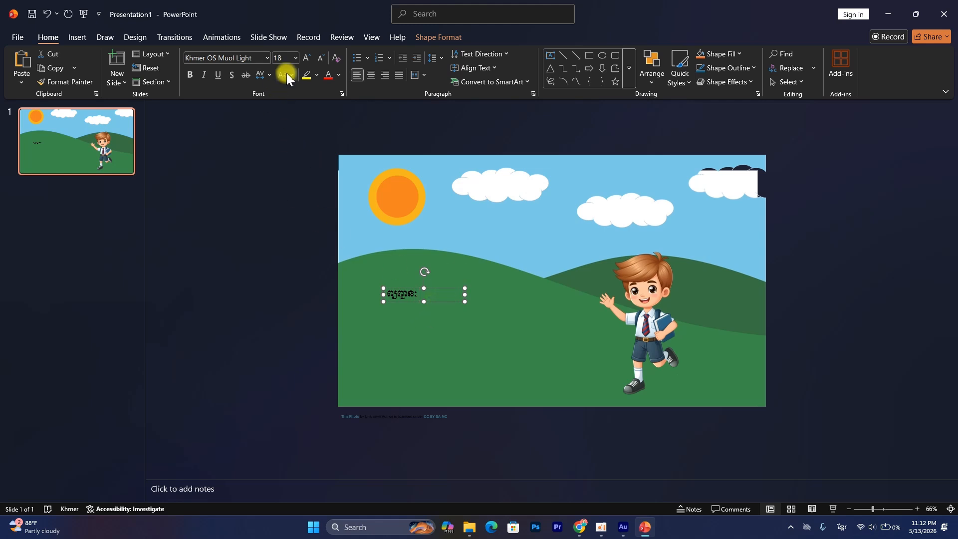
- Enlarge the Khmer title to font size 44 and move it into the sky between the clouds
click(306, 58)
click(306, 58)
click(306, 58)
click(307, 58)
click(306, 58)
click(306, 58)
click(306, 58)
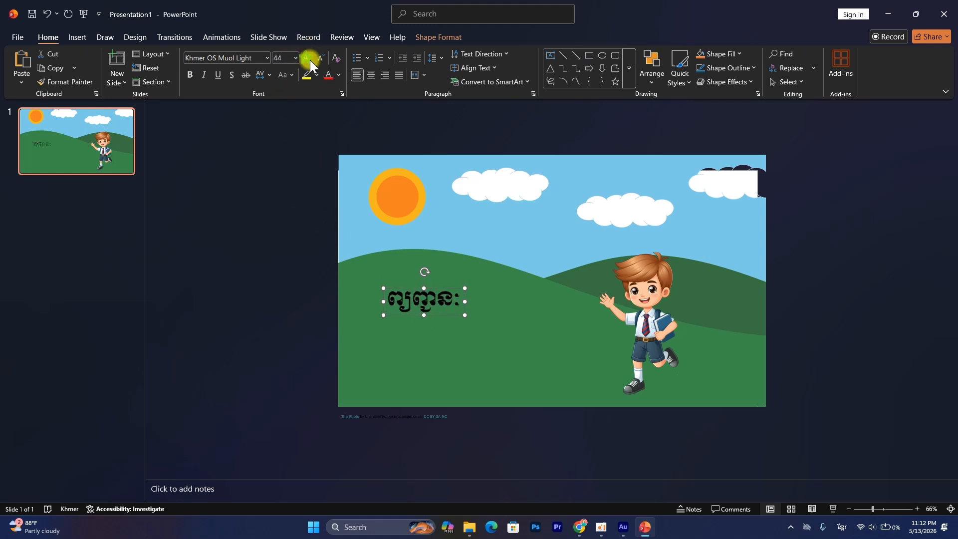
drag(446, 309, 523, 225)
drag(543, 232, 566, 227)
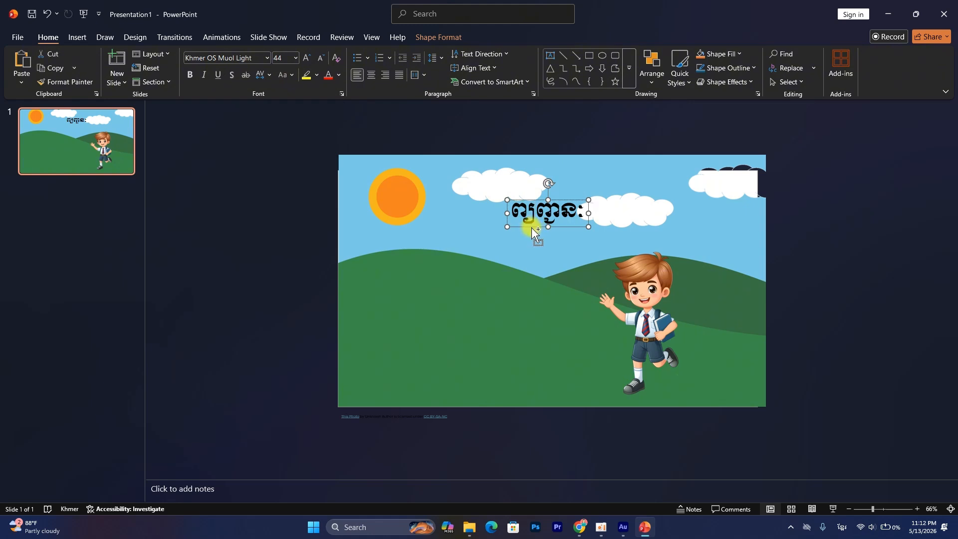
- Duplicate the title text box onto the left hill and replace the copy's text with the letter "ក"
drag(533, 230, 382, 330)
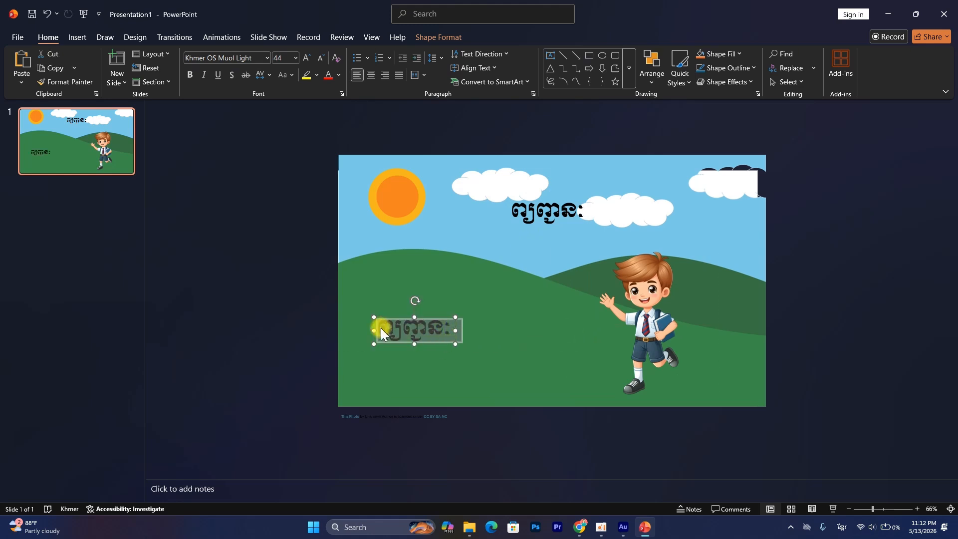
text(ក)
key(BackSpace)
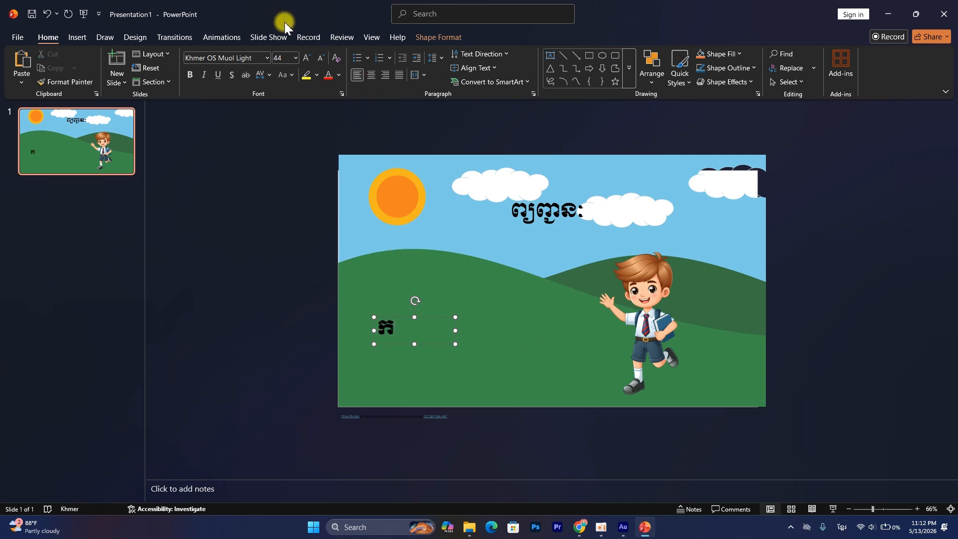
click(446, 317)
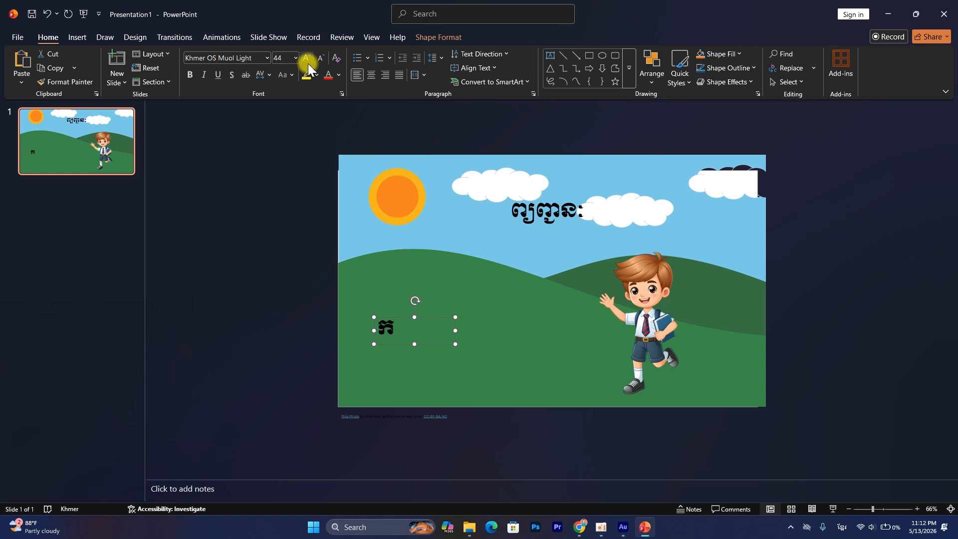
- Enlarge the letter "ក" to font size 287, move it up onto the hill and widen its text box to 4"
click(305, 58)
click(306, 58)
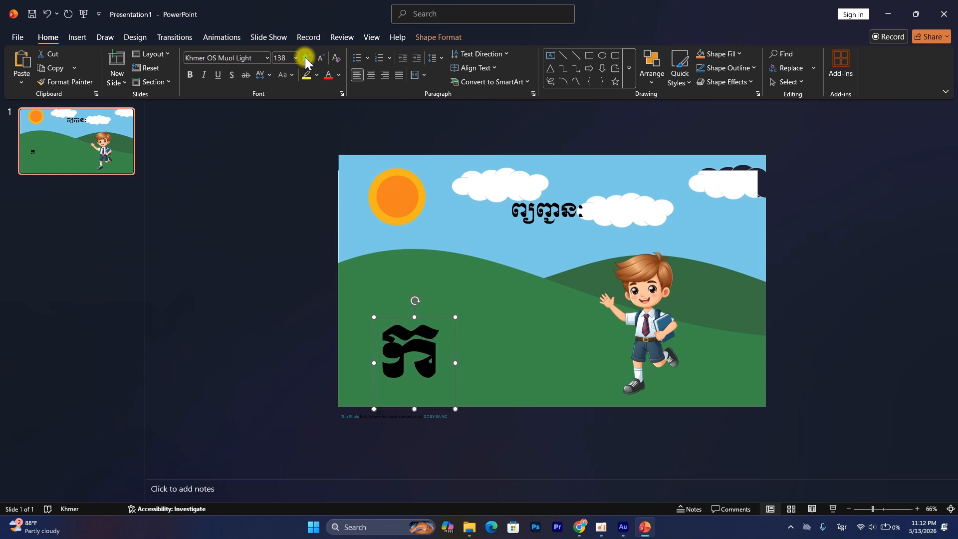
click(306, 58)
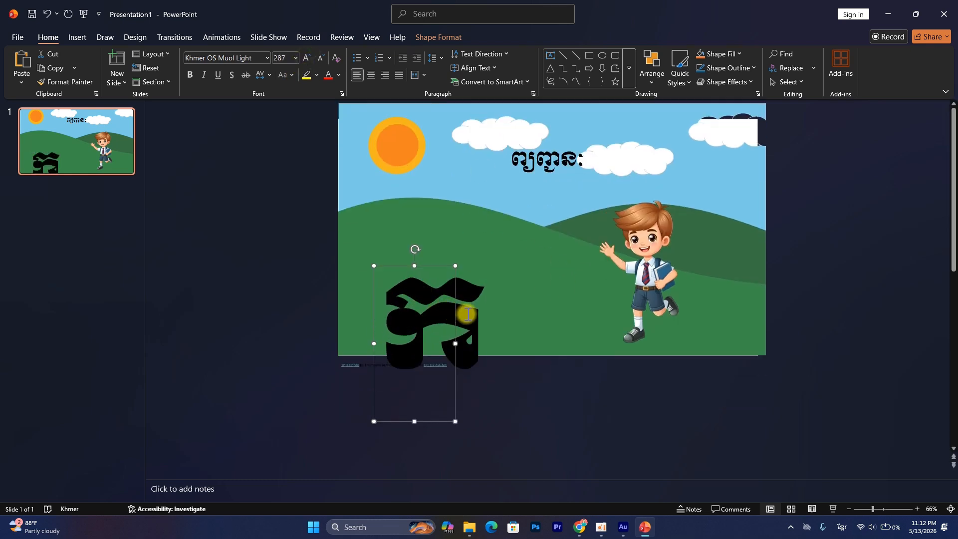
drag(457, 313, 457, 243)
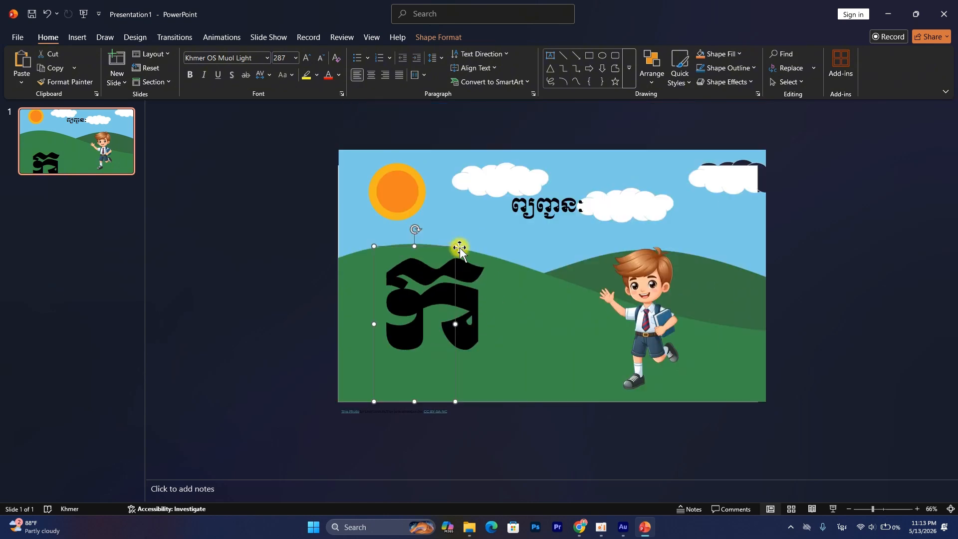
drag(456, 325, 500, 324)
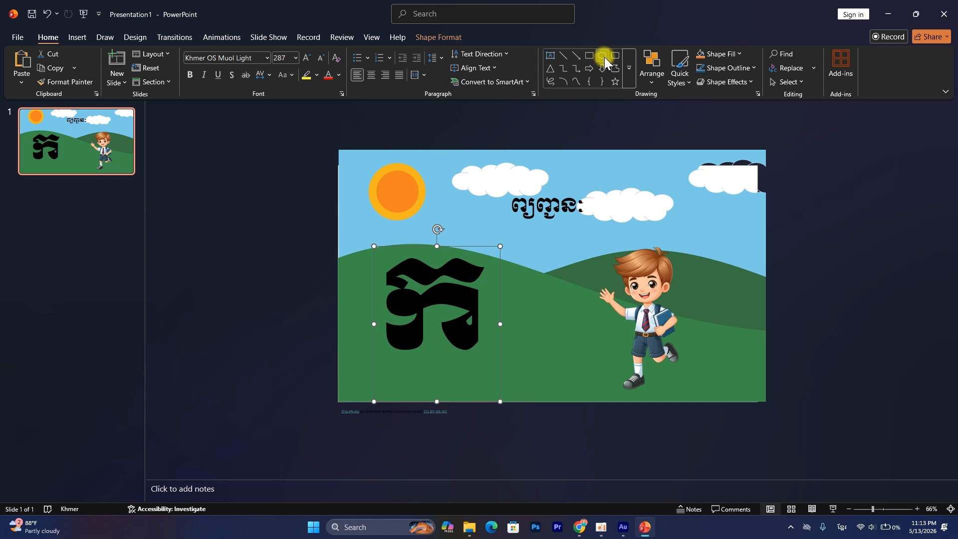
- Fill the large letter "ក" with the lightest grey shade of the white theme colour
click(431, 33)
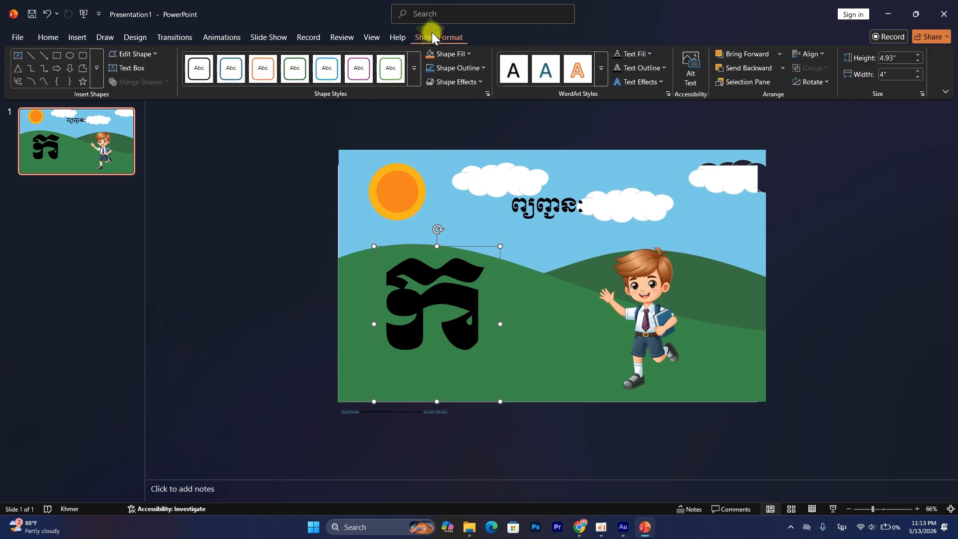
click(633, 54)
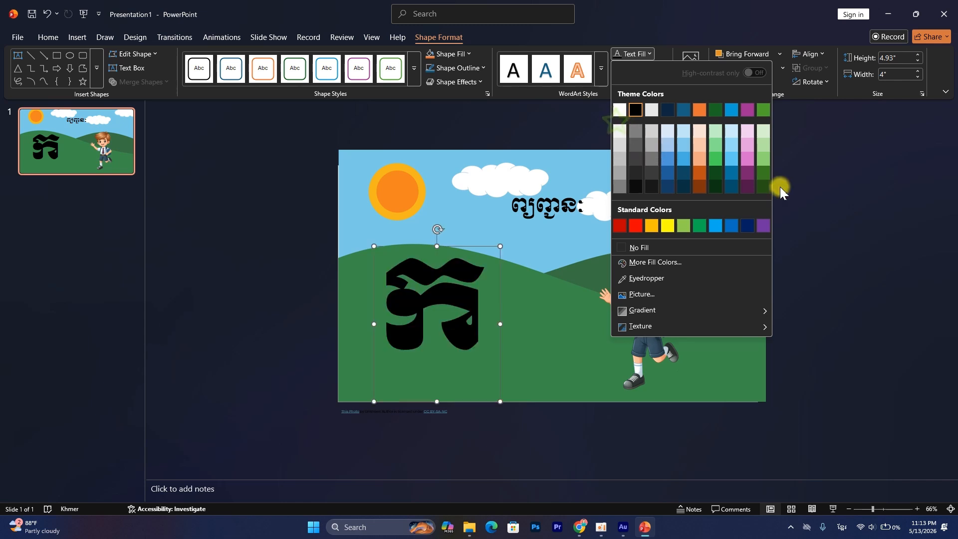
click(624, 130)
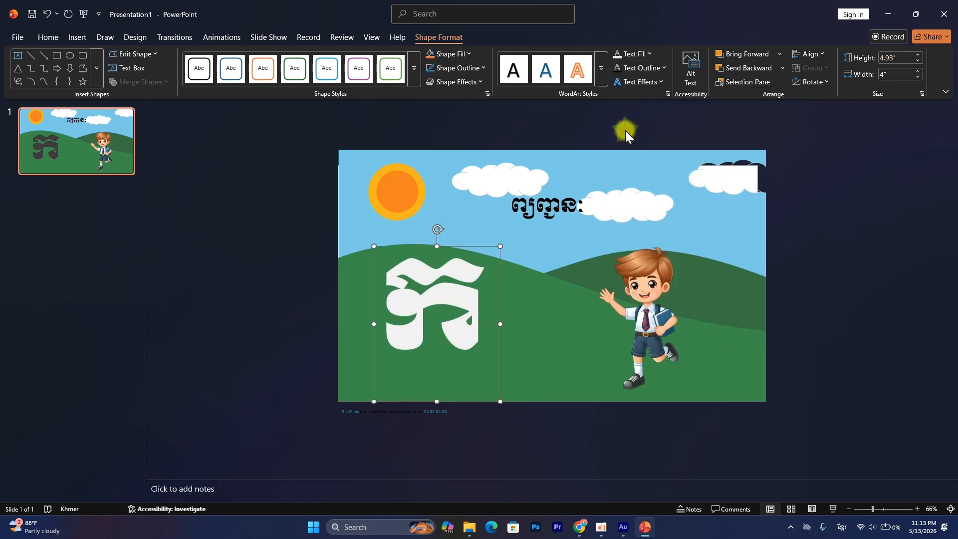
click(799, 170)
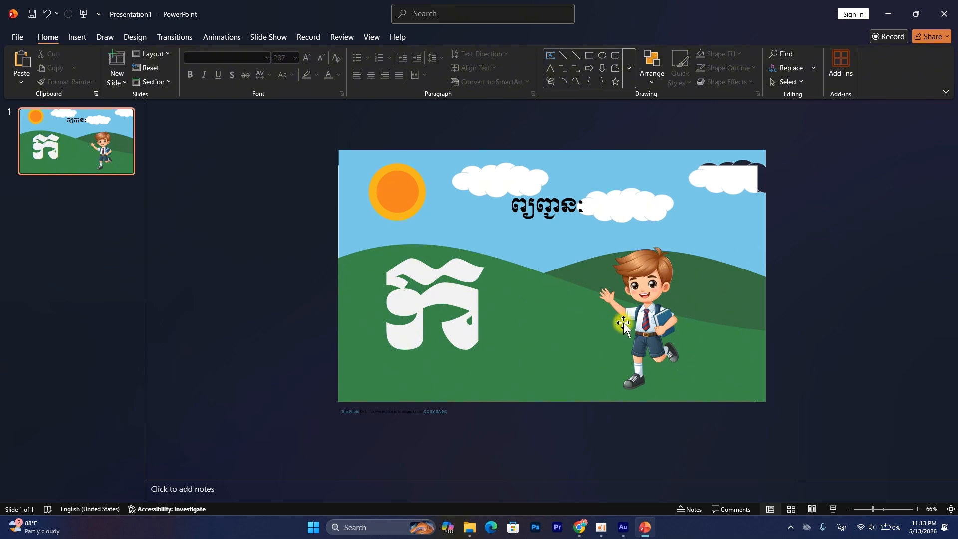
- Shift the large letter "ក" slightly towards the boy, and nudge the boy slightly upward
click(451, 305)
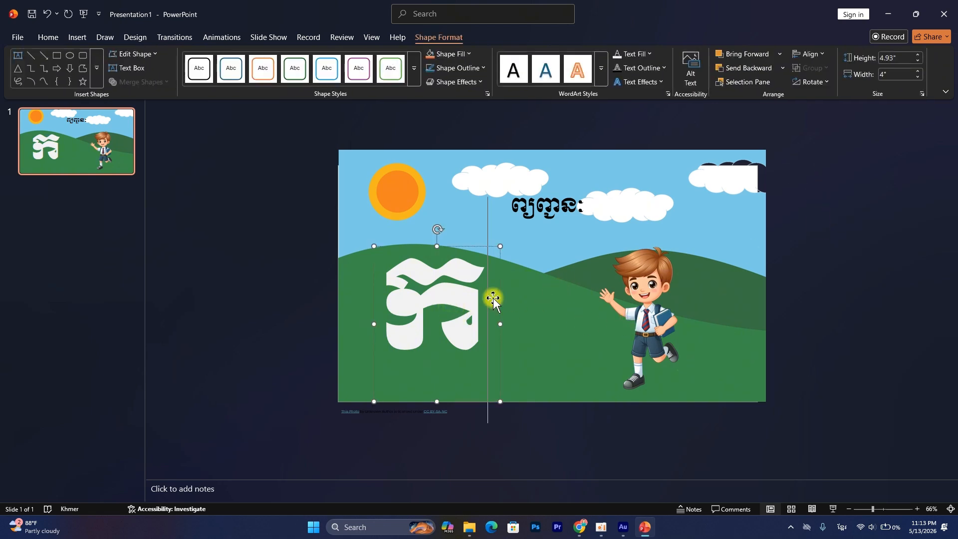
drag(493, 297, 519, 298)
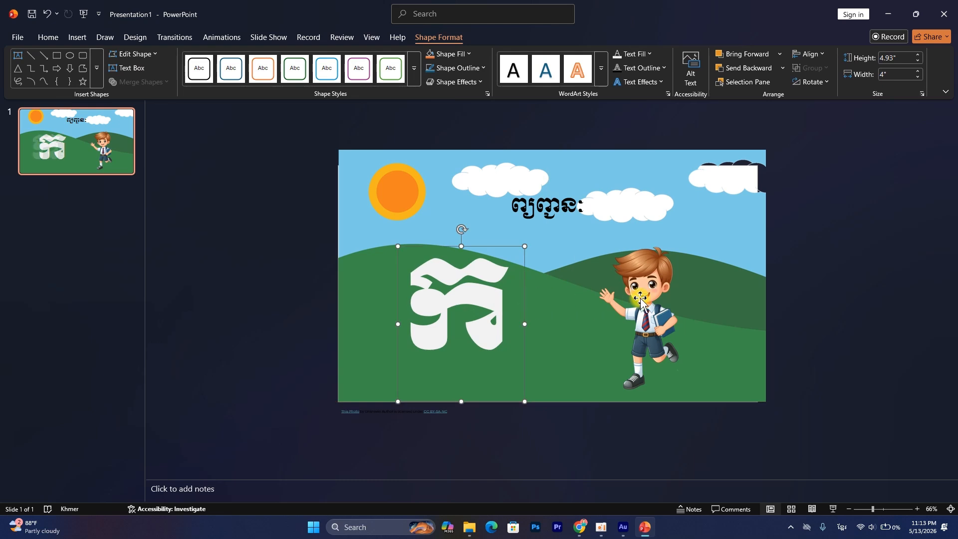
drag(643, 300, 647, 295)
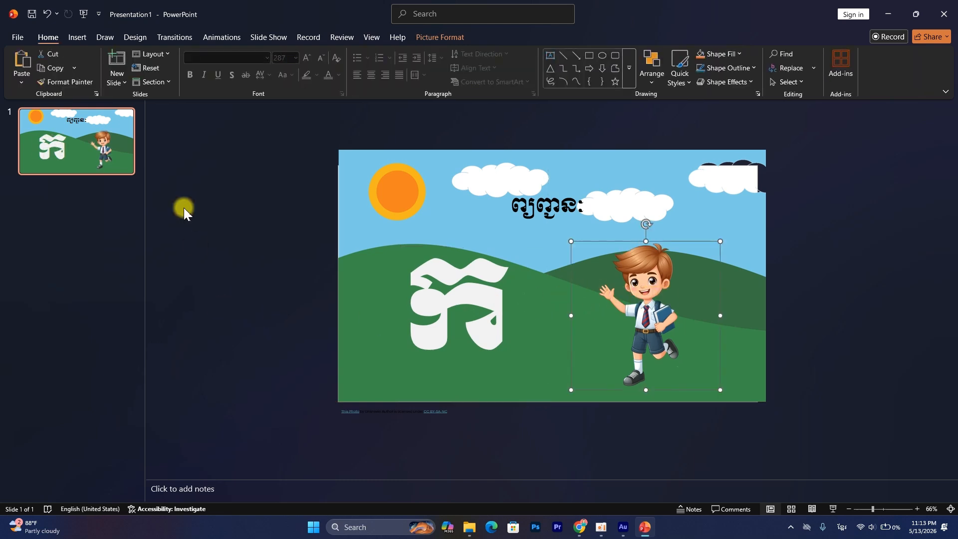
- Try a custom motion path on the boy running down towards the slide's right edge, and undo it
click(227, 39)
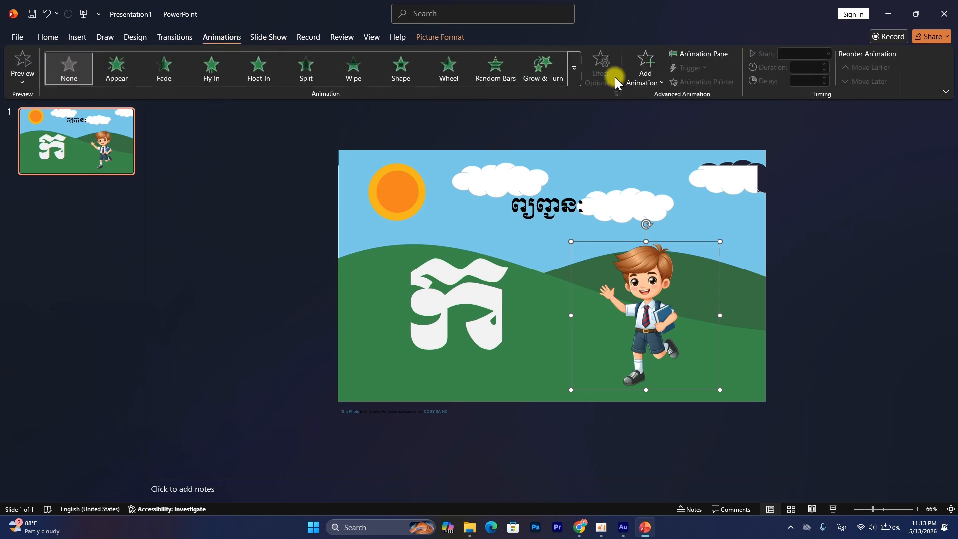
click(660, 85)
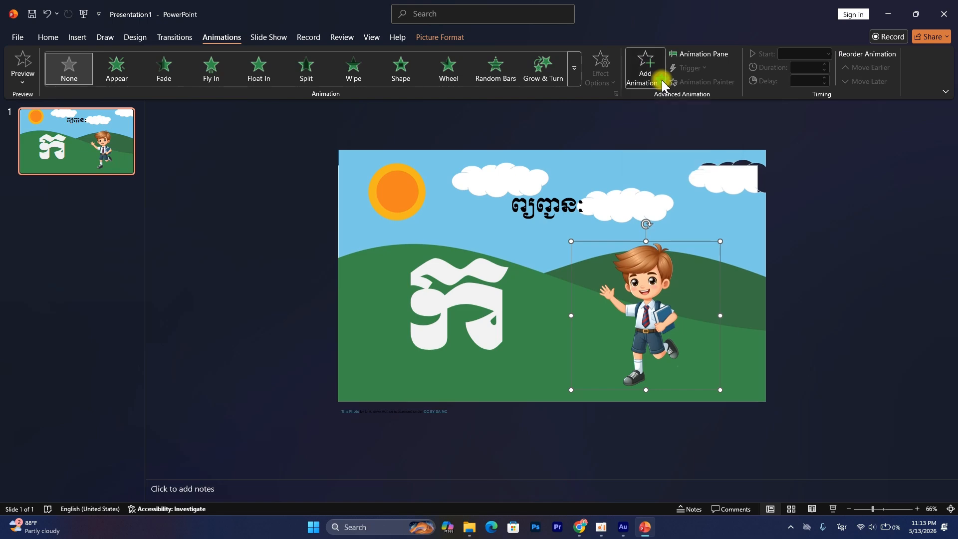
scroll(776, 242, down, 3)
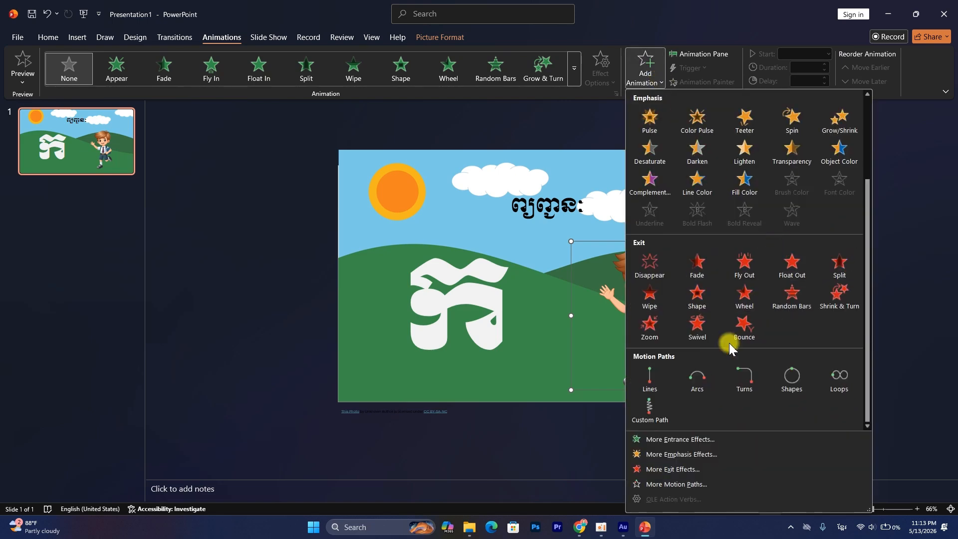
click(657, 410)
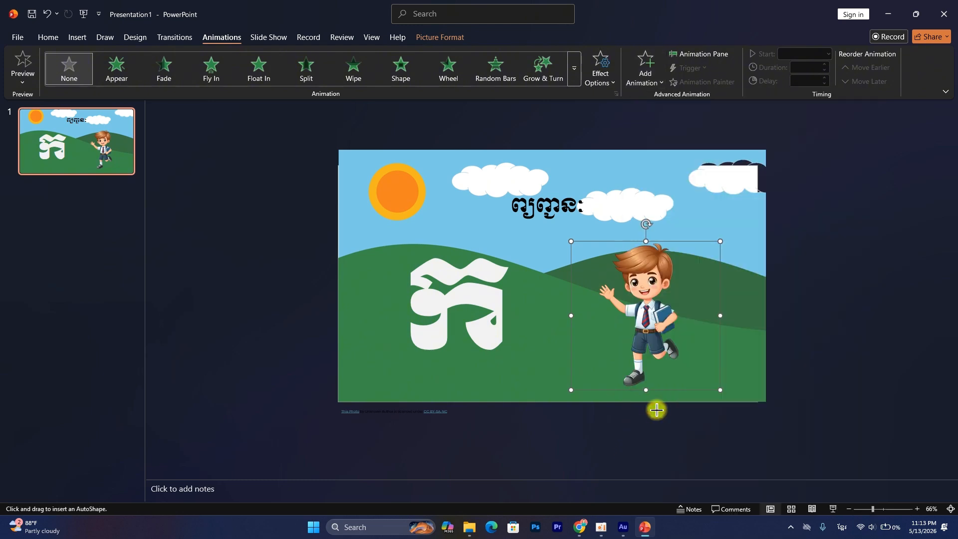
click(668, 289)
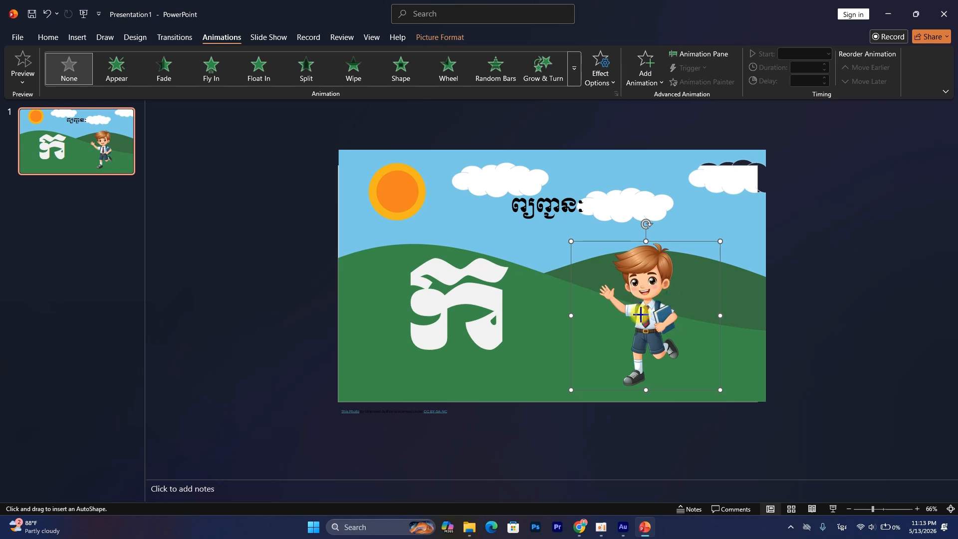
double_click(740, 331)
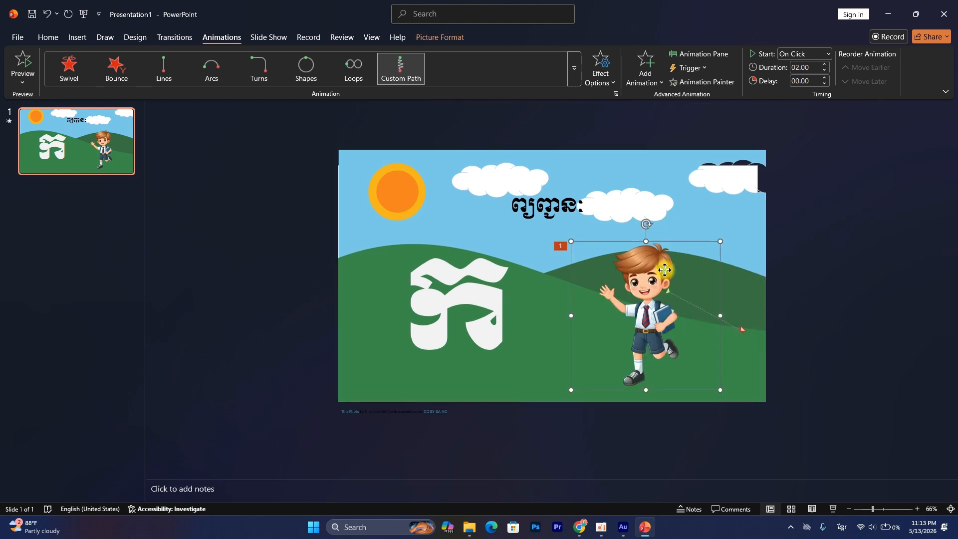
key(ctrl+z)
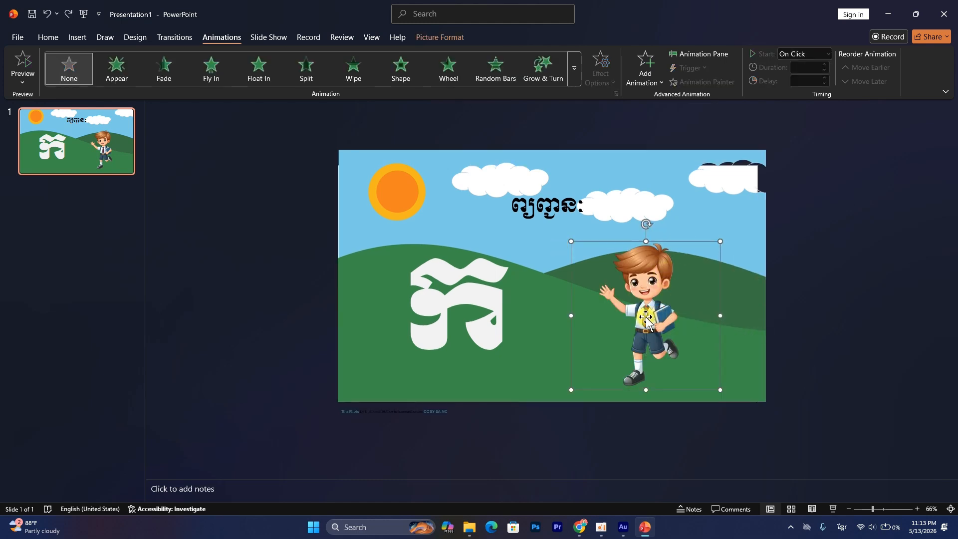
- Move the boy off the slide to the right, and the large letter "ក" and the Khmer title off to the left
drag(645, 316, 866, 321)
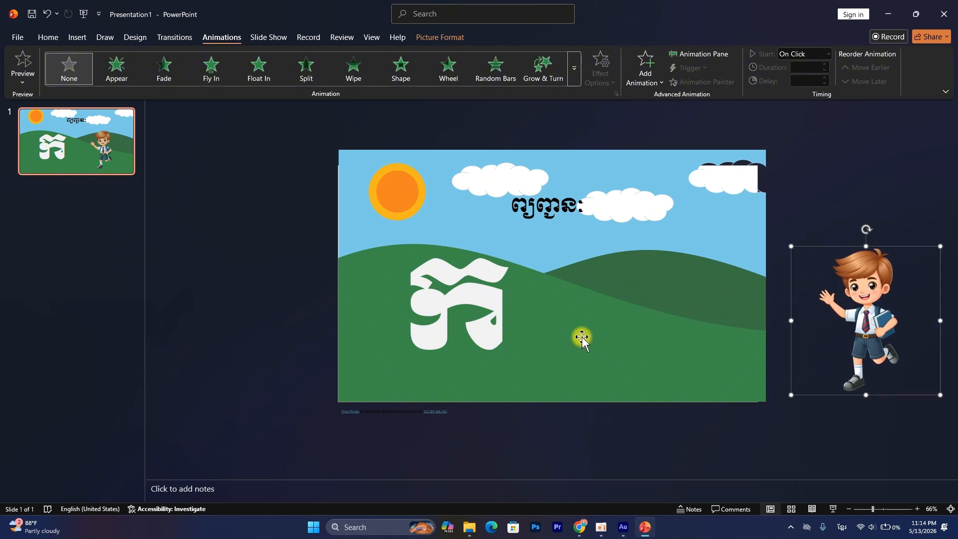
click(490, 325)
drag(519, 285, 311, 323)
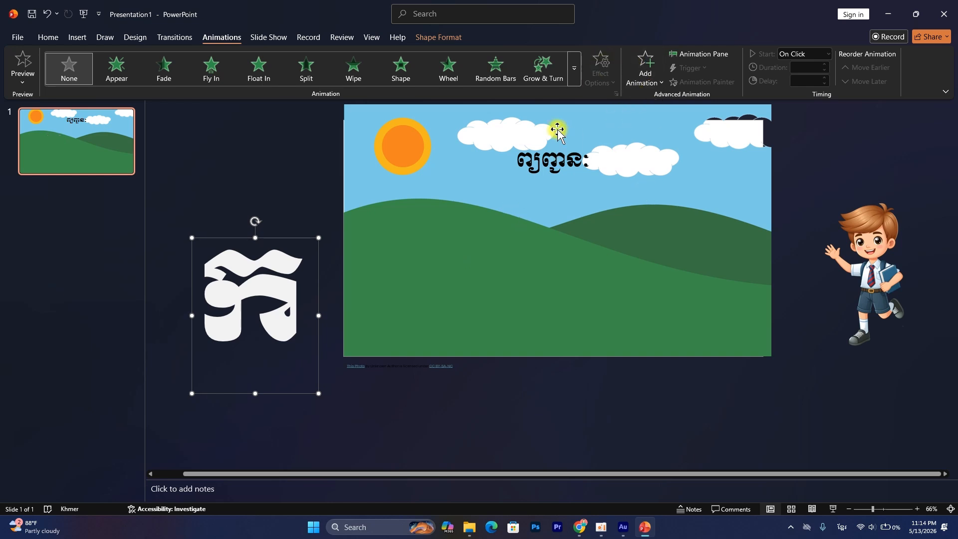
click(560, 163)
drag(582, 176, 304, 143)
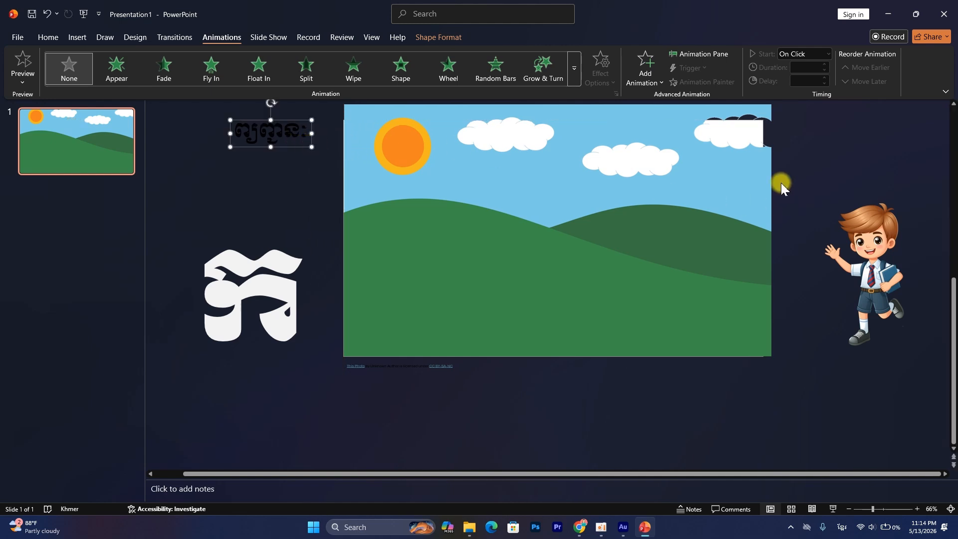
- Add a custom motion path to the boy running straight from off the slide's right side onto the dark right-hand hill
click(871, 235)
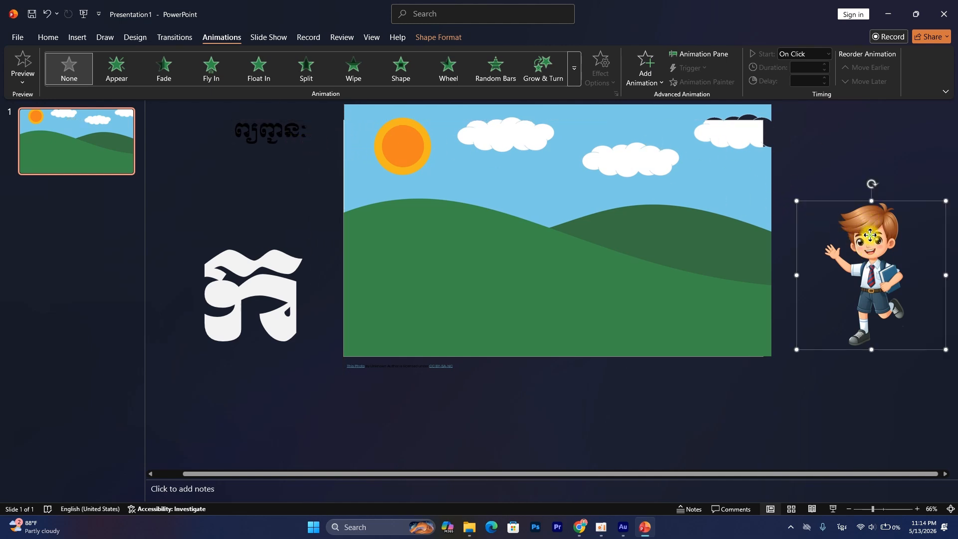
click(645, 79)
scroll(694, 220, down, 3)
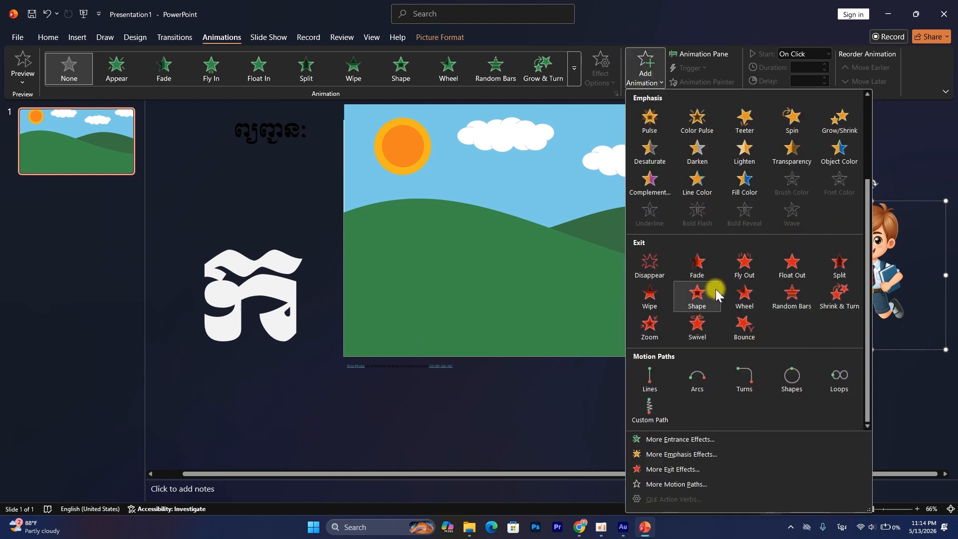
click(650, 402)
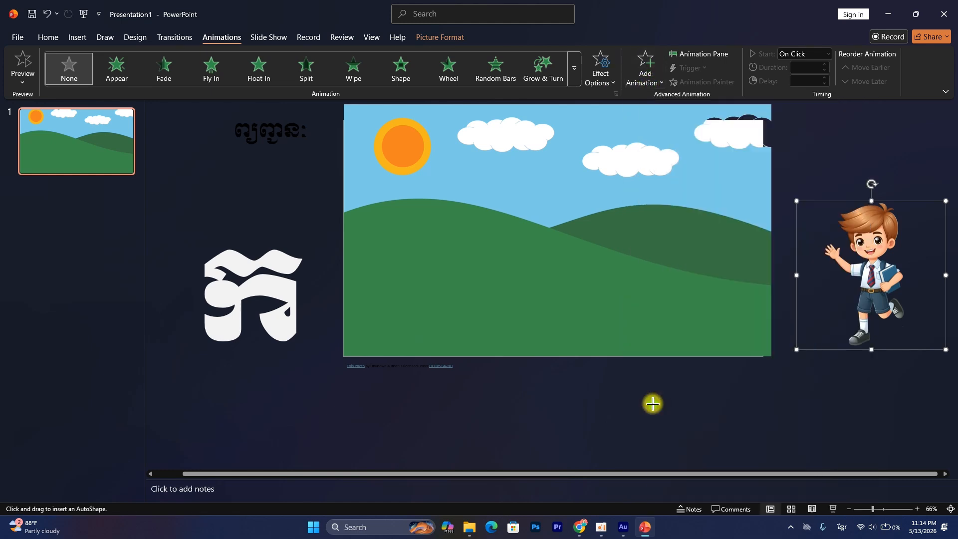
click(859, 270)
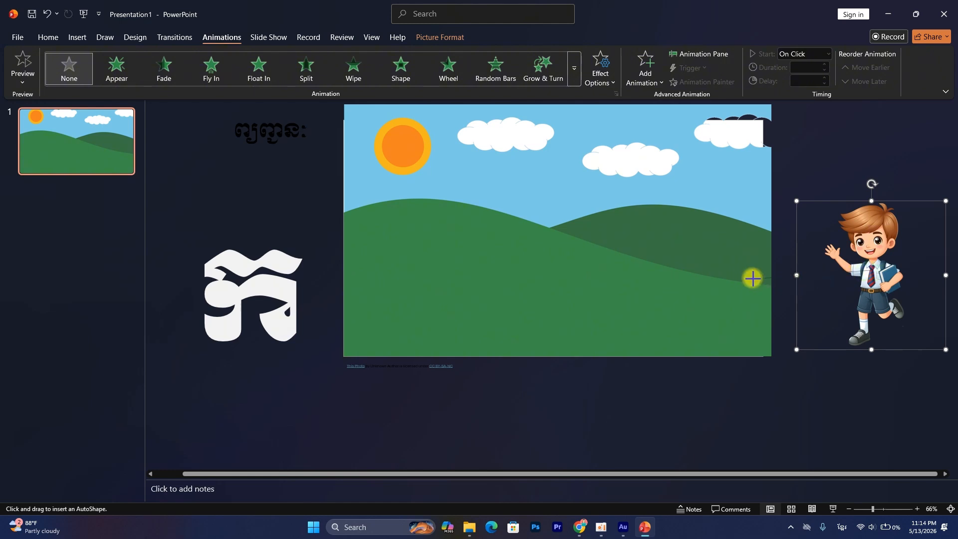
click(648, 269)
double_click(649, 268)
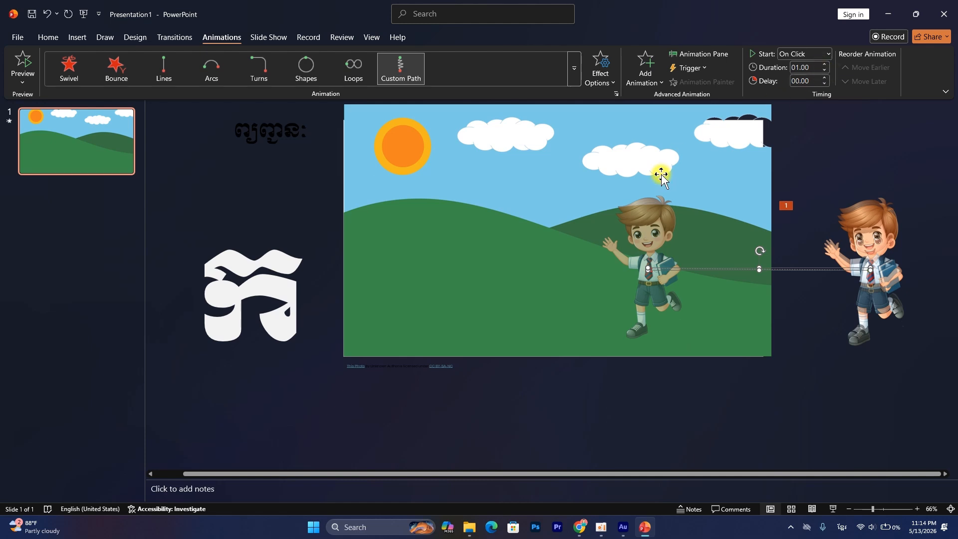
- Add a custom motion path to the large letter "ក" running onto the slide's left part and ending with two short up-and-down bounces
click(272, 294)
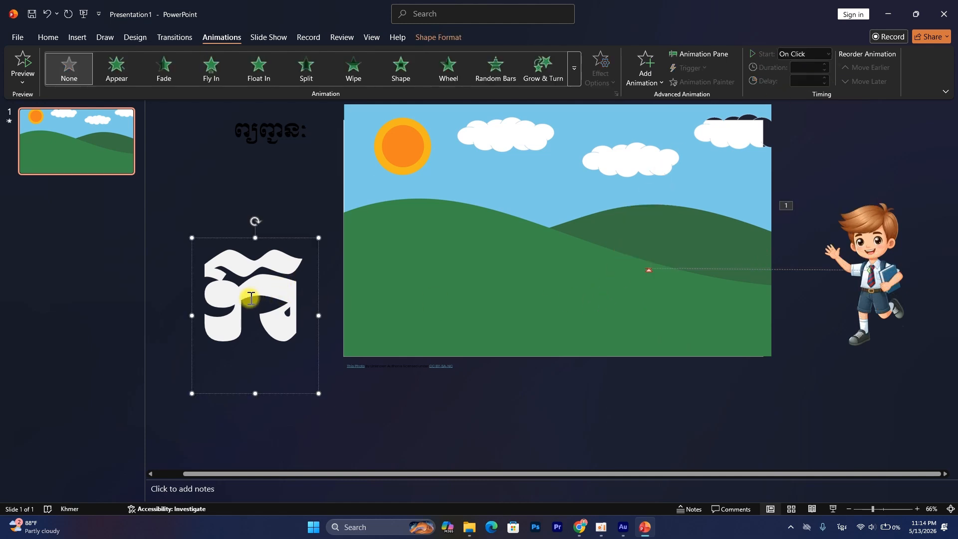
click(664, 76)
scroll(776, 245, down, 3)
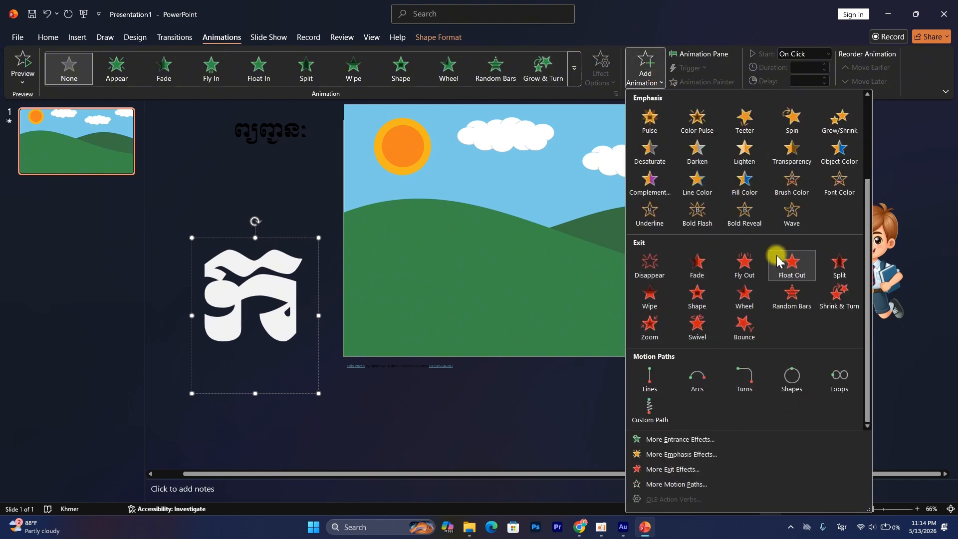
click(651, 407)
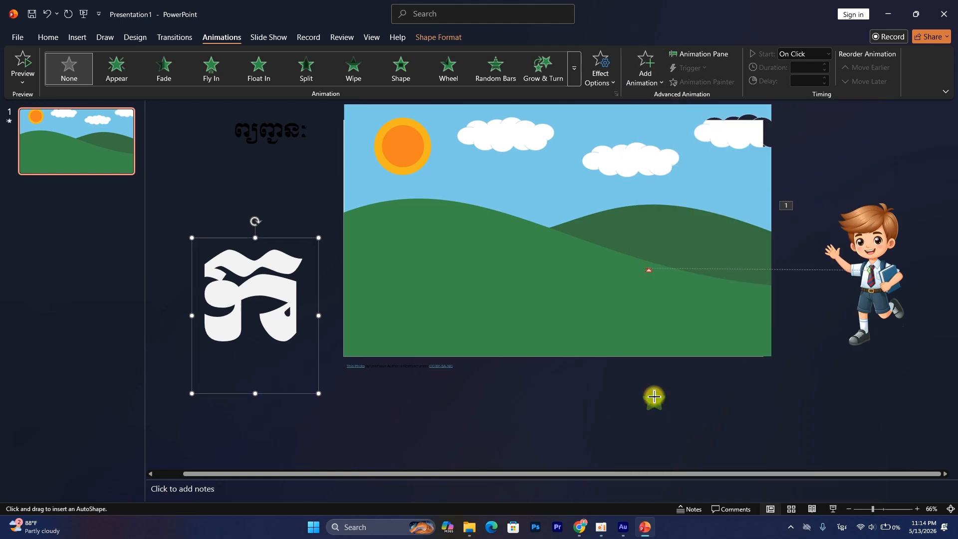
click(277, 287)
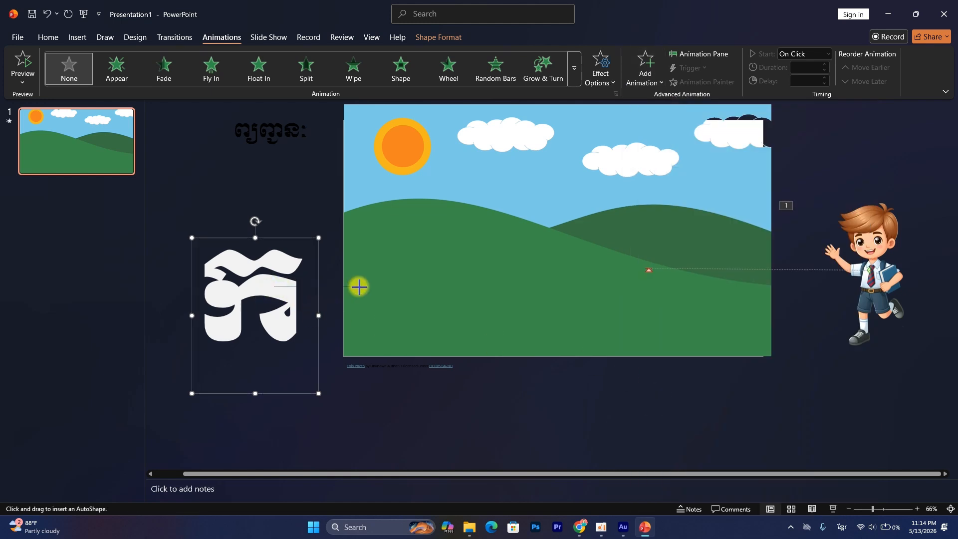
click(431, 286)
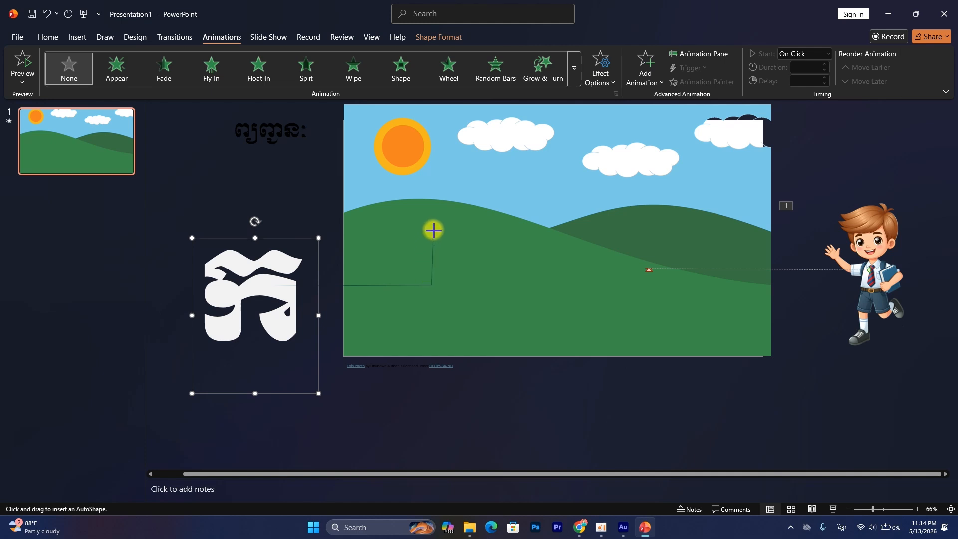
click(434, 229)
click(434, 285)
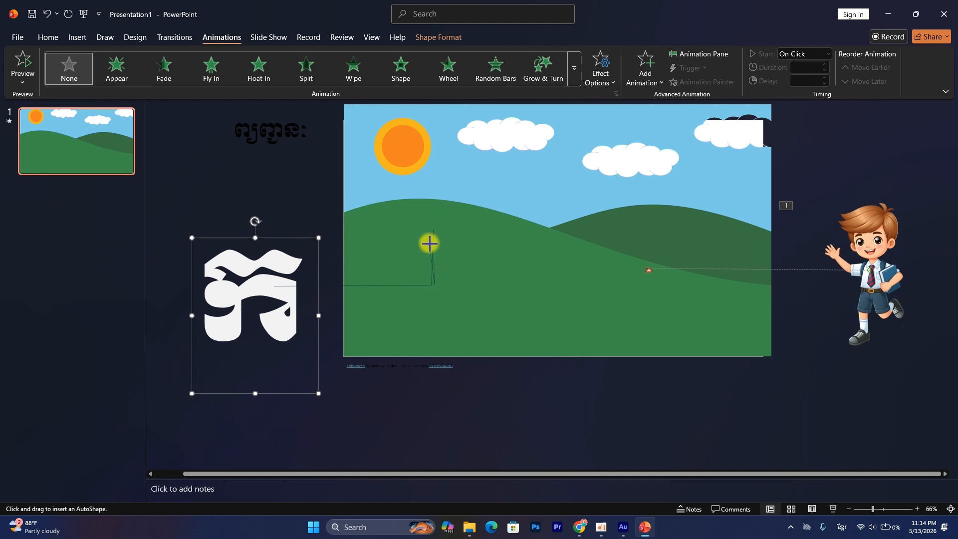
click(433, 233)
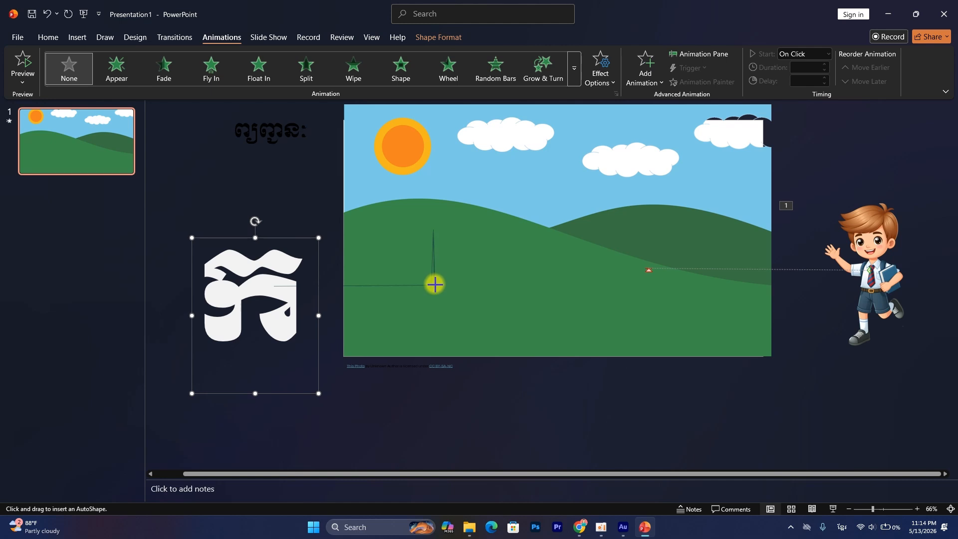
double_click(435, 285)
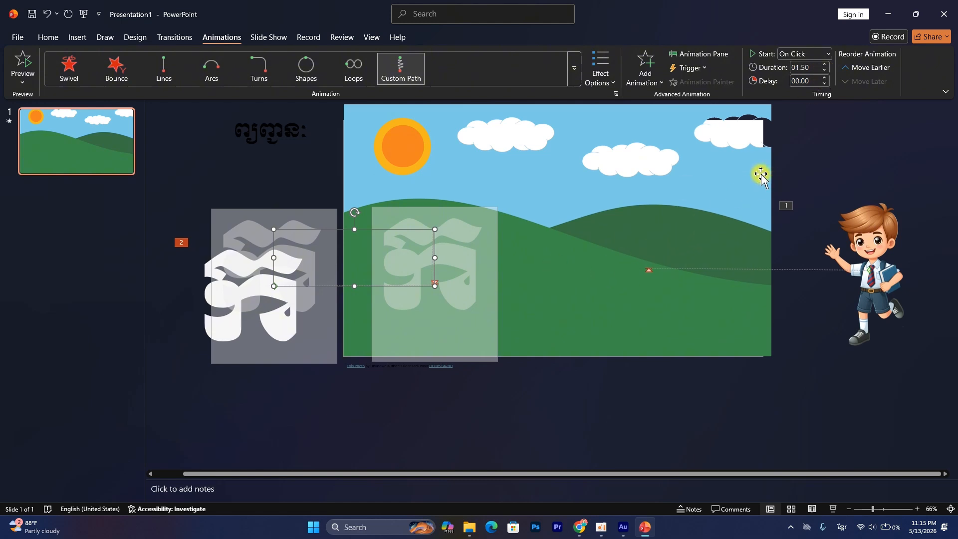
- Move the Khmer title to the slide's upper middle, set its font size to 60, and widen its box to fit one line
click(283, 134)
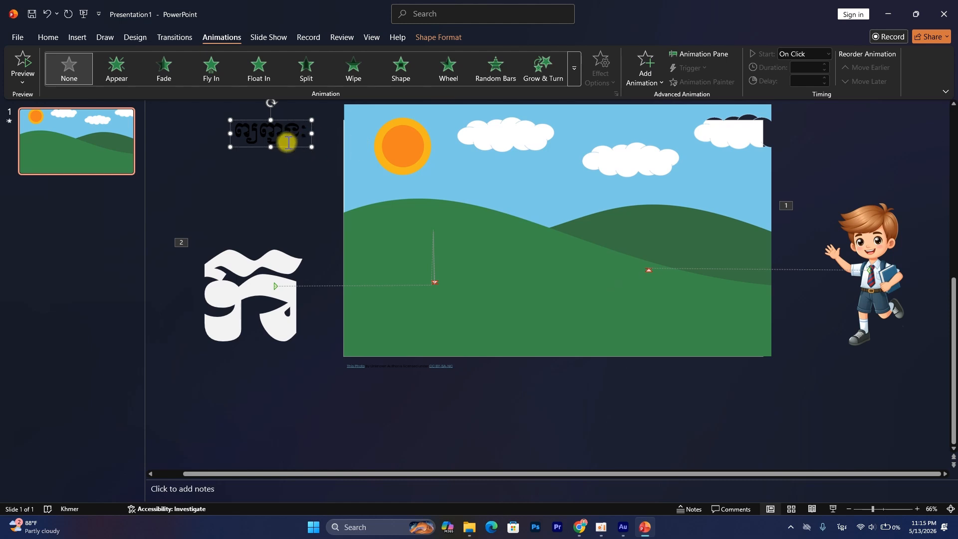
drag(290, 145, 623, 174)
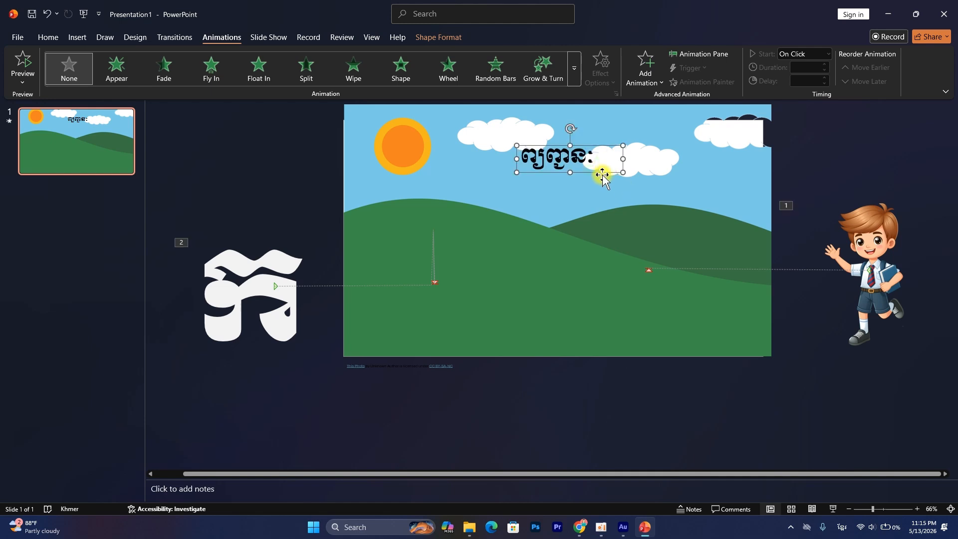
click(48, 38)
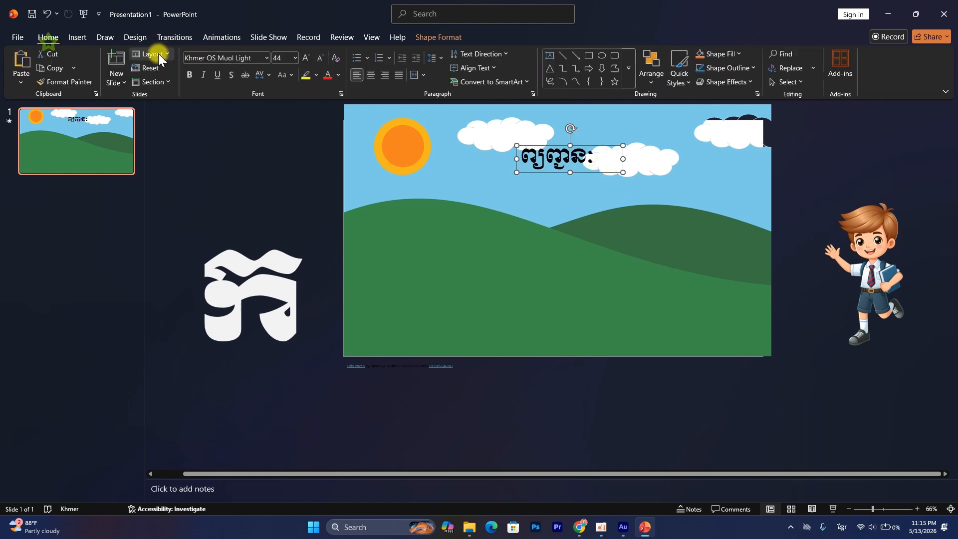
click(307, 57)
click(307, 58)
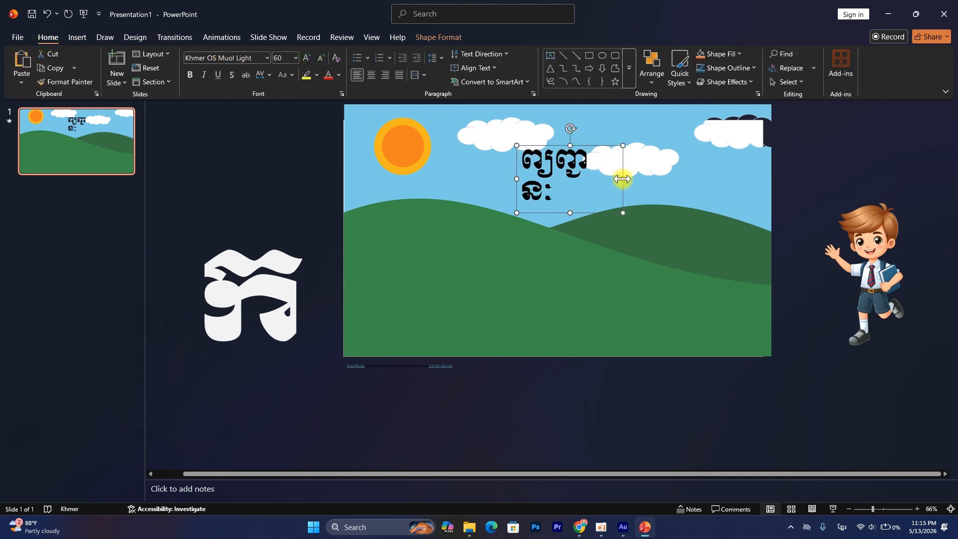
mouse_move(623, 178)
mouse_down()
mouse_move(667, 171)
mouse_move(616, 179)
mouse_up()
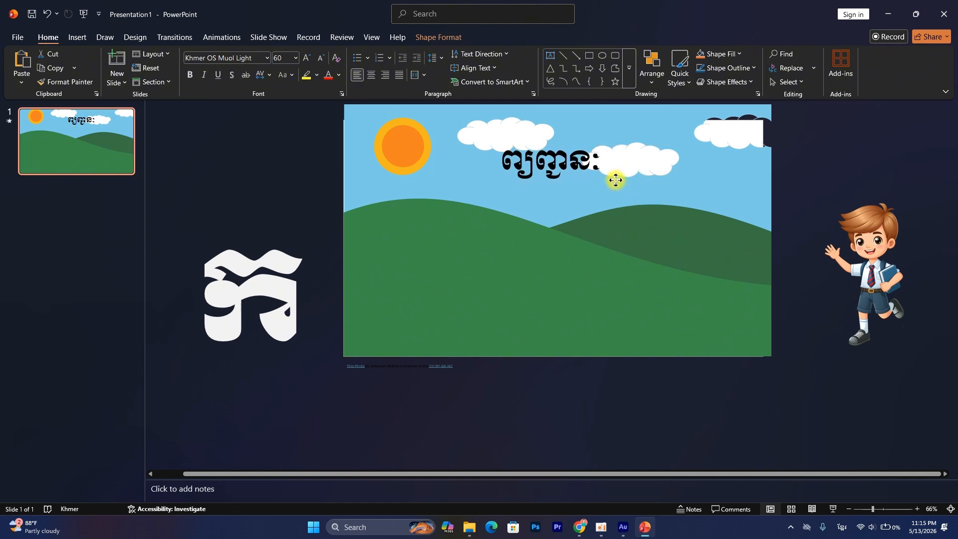
drag(616, 180, 616, 178)
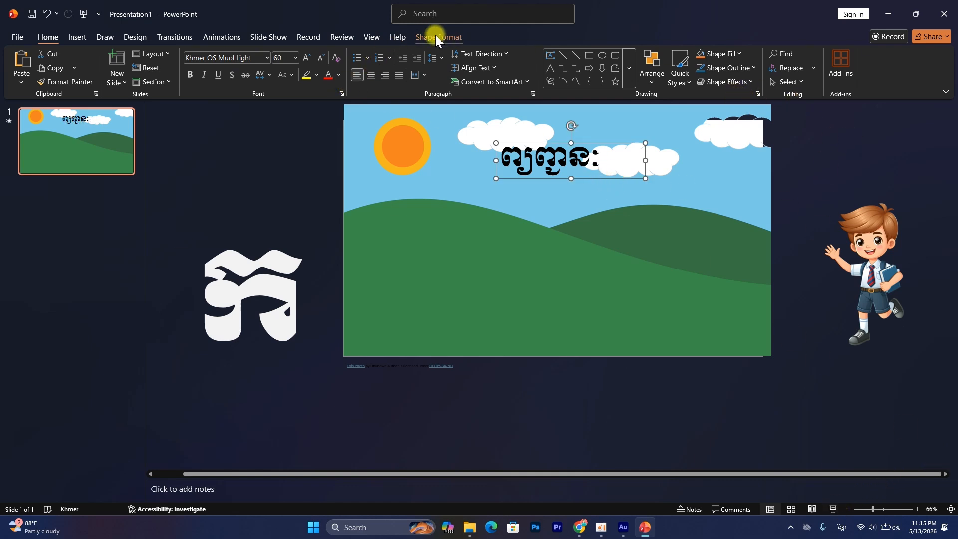
- Select every object on the slide and set the animations to a 00.75 duration, starting With Previous
key(ctrl+a)
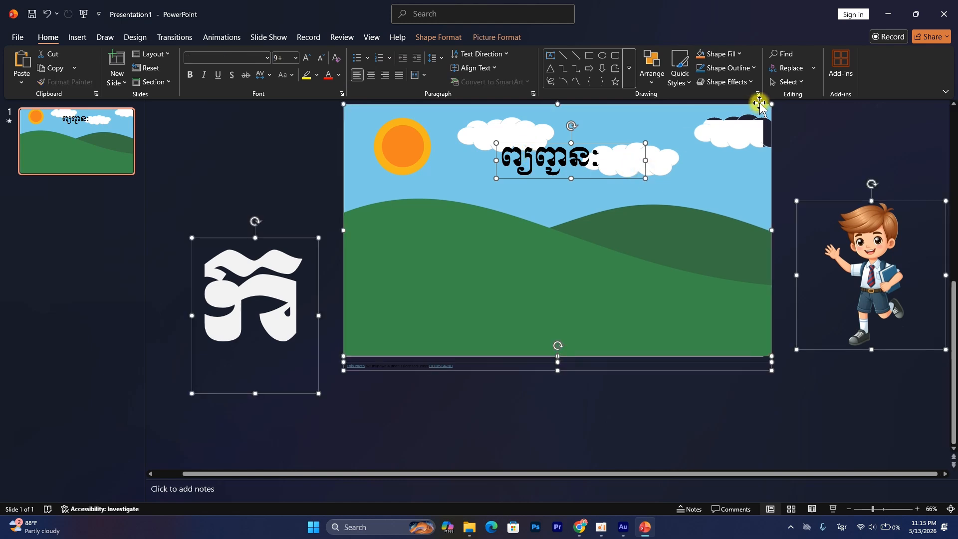
click(506, 38)
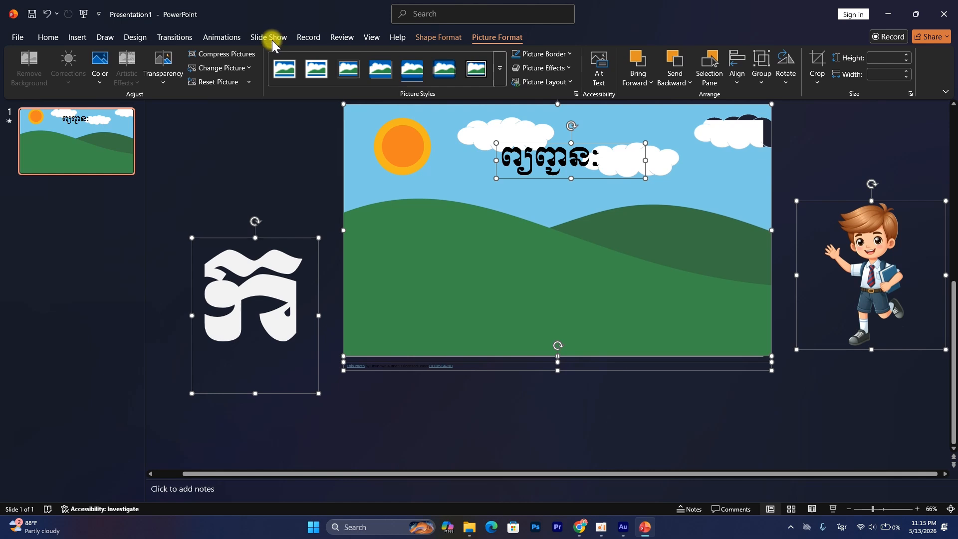
click(221, 37)
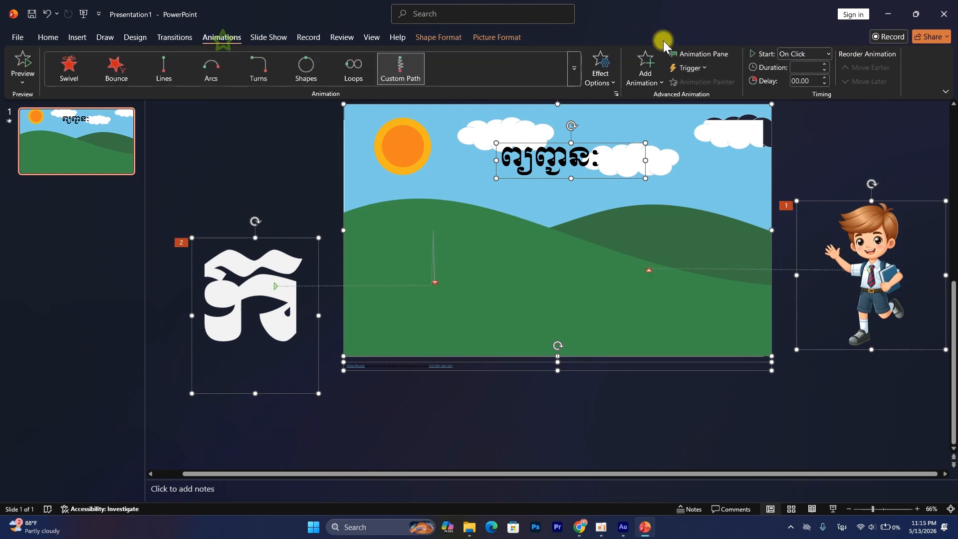
click(823, 70)
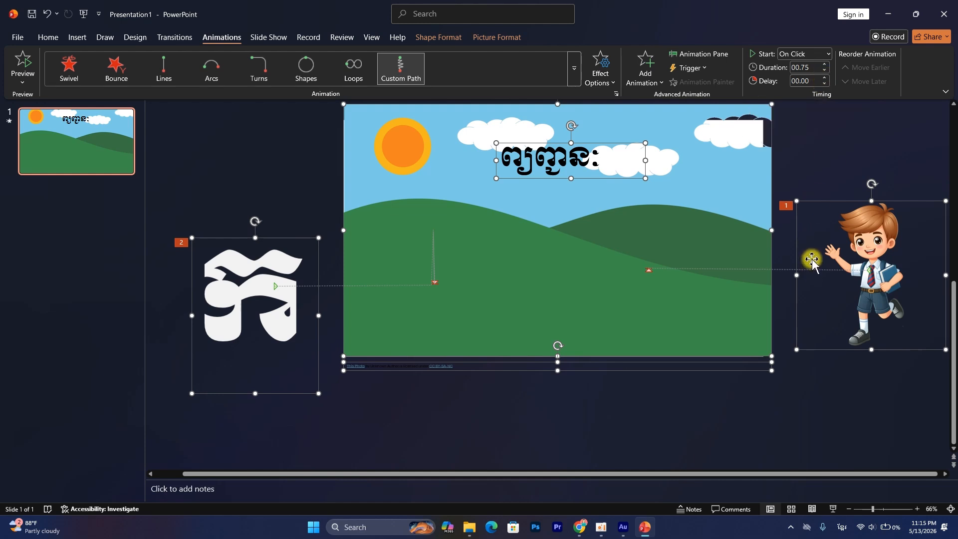
click(827, 55)
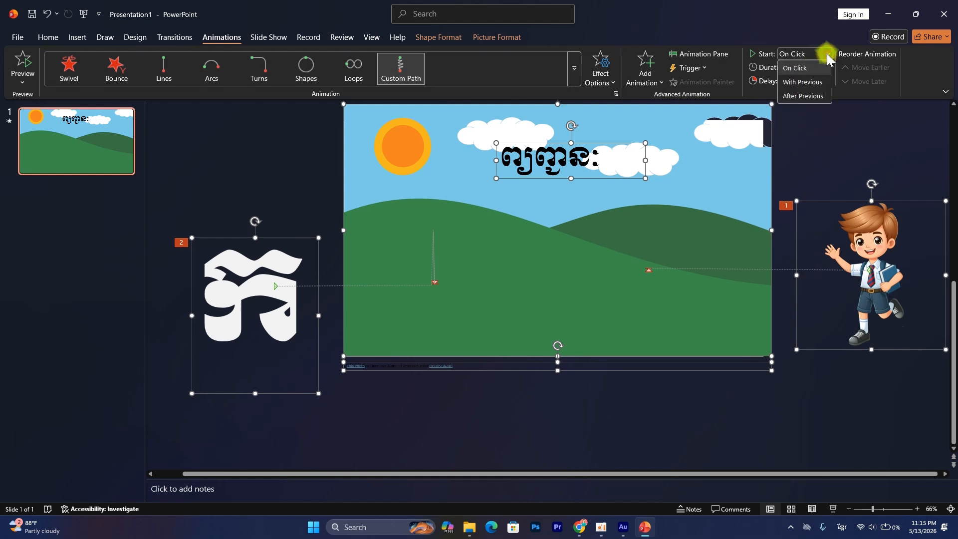
click(816, 83)
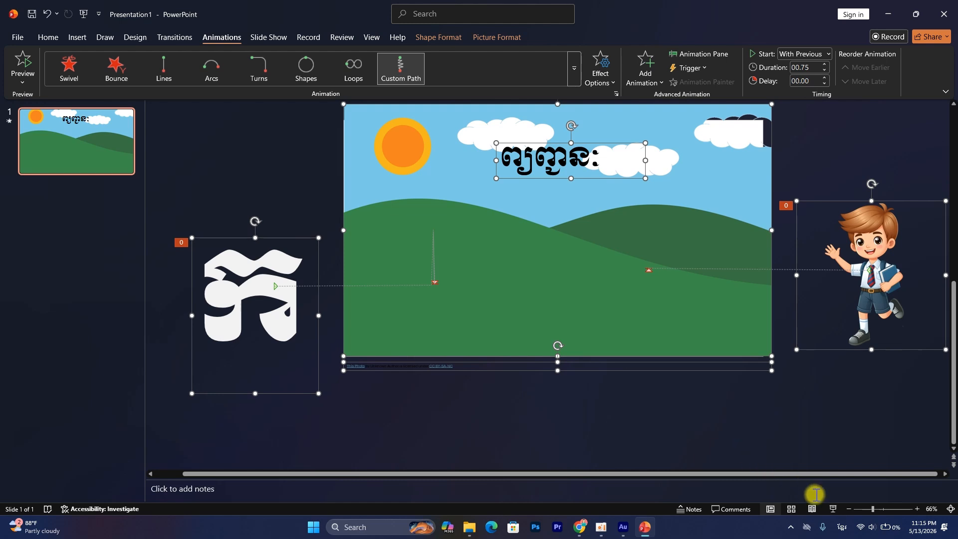
- Play the slide show to check the speed of the boy and letter animations, and return to editing
click(833, 508)
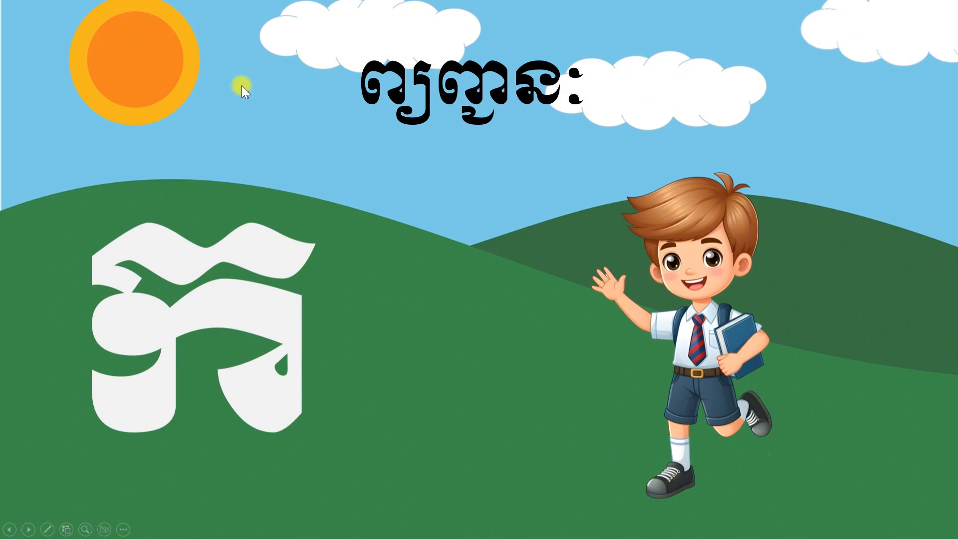
click(349, 112)
click(349, 113)
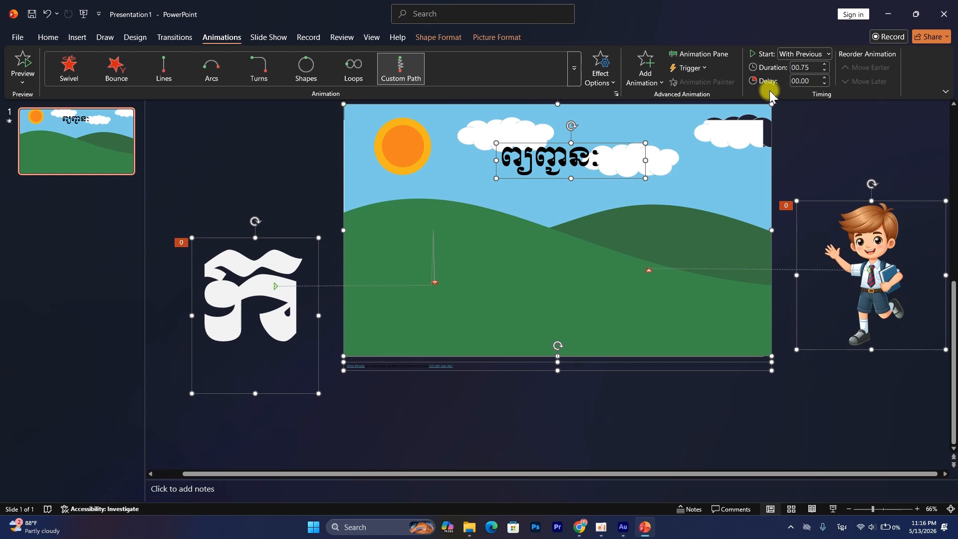
- Set the duration of all selected animations to 02.00 and play the slide show to check them
click(825, 64)
click(825, 64)
click(825, 64)
click(824, 64)
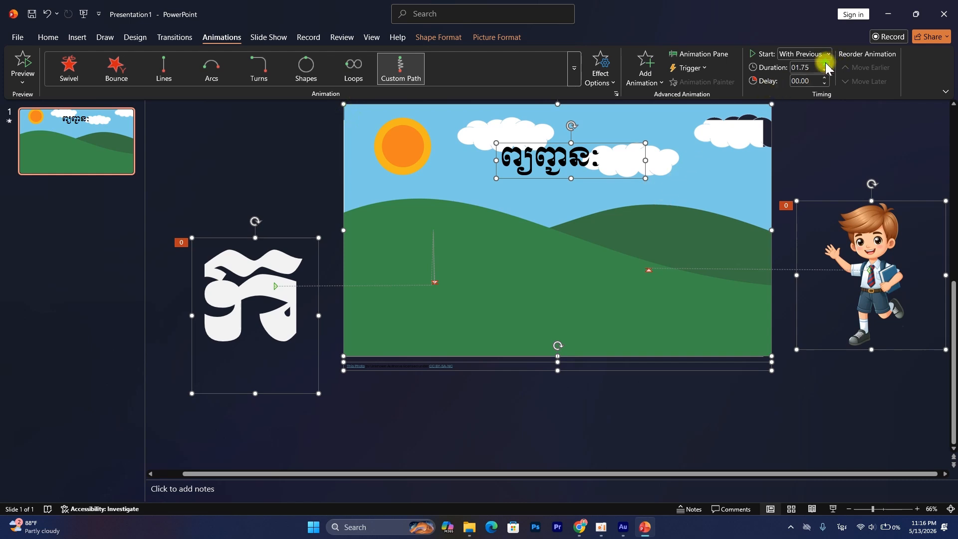
click(825, 64)
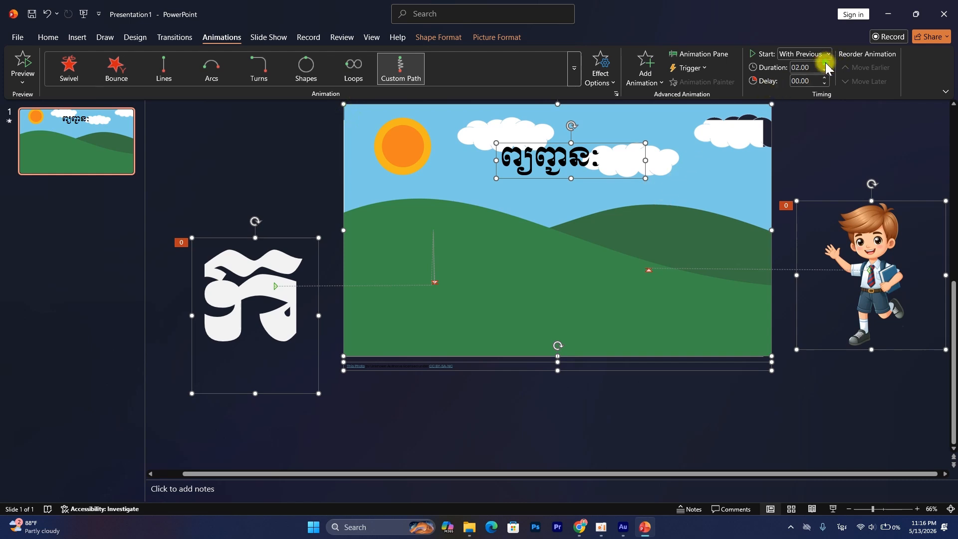
click(833, 508)
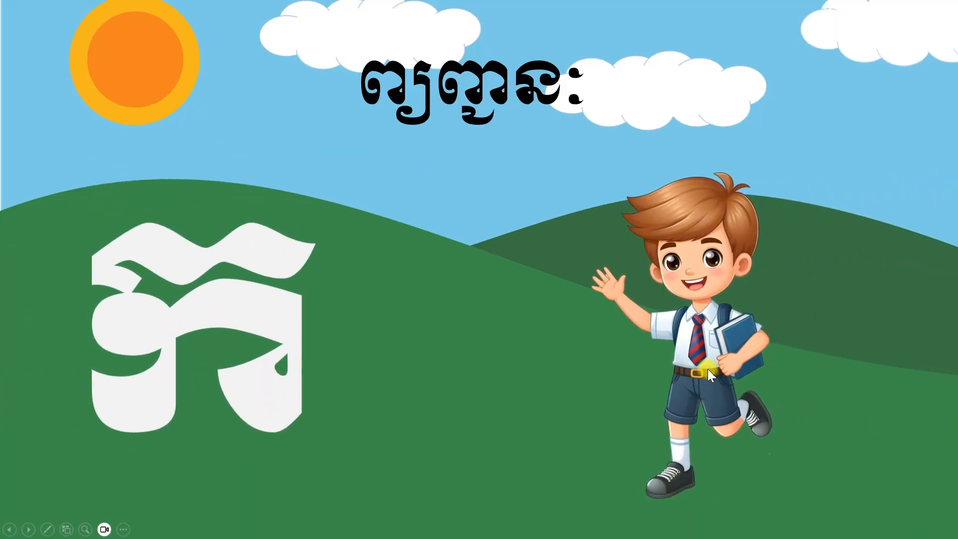
click(575, 356)
click(574, 357)
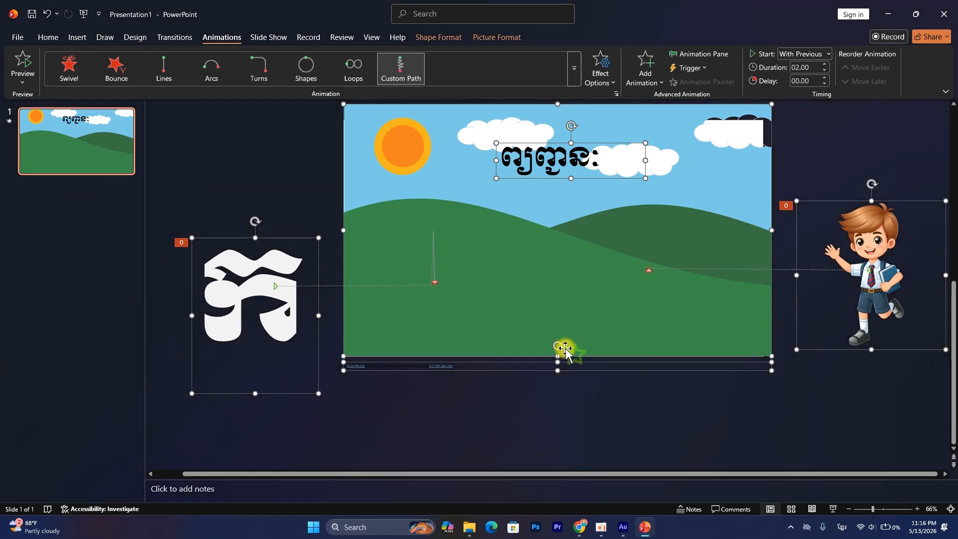
- Give only the large letter "ក" animation a delay of 00.25 and play the slide show again
click(56, 215)
click(234, 275)
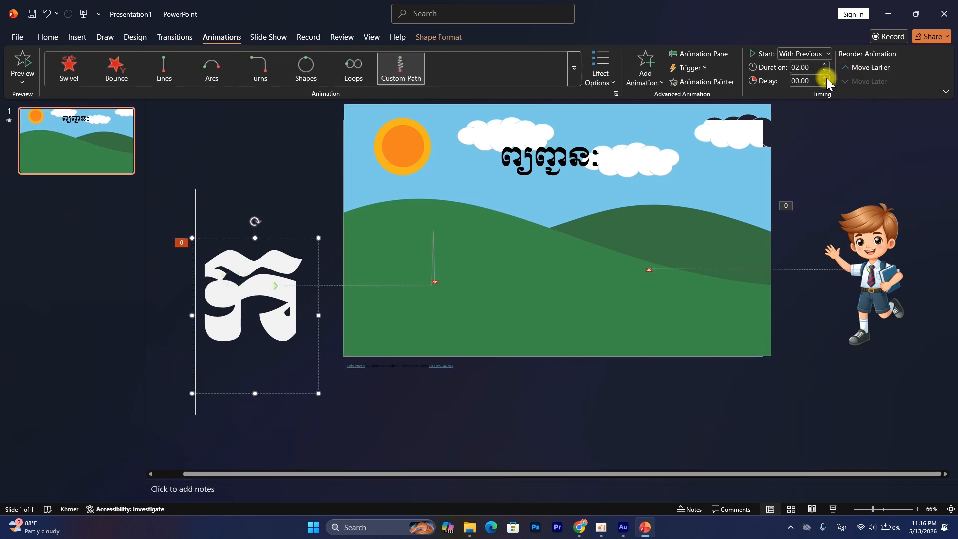
click(825, 78)
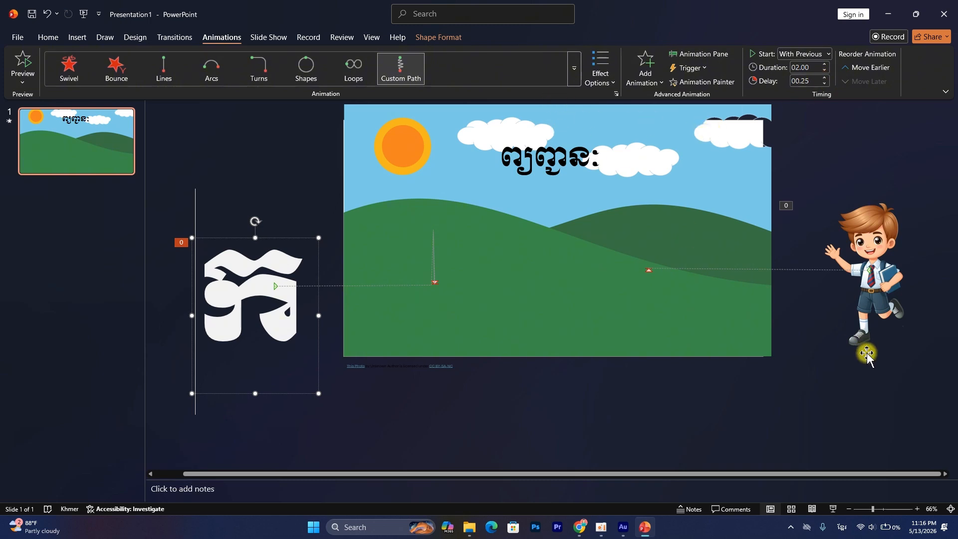
click(832, 508)
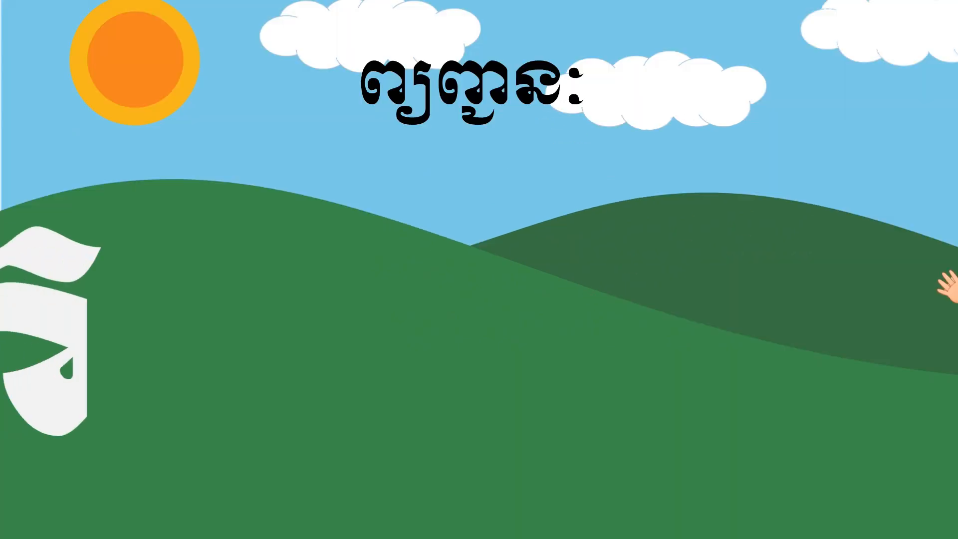